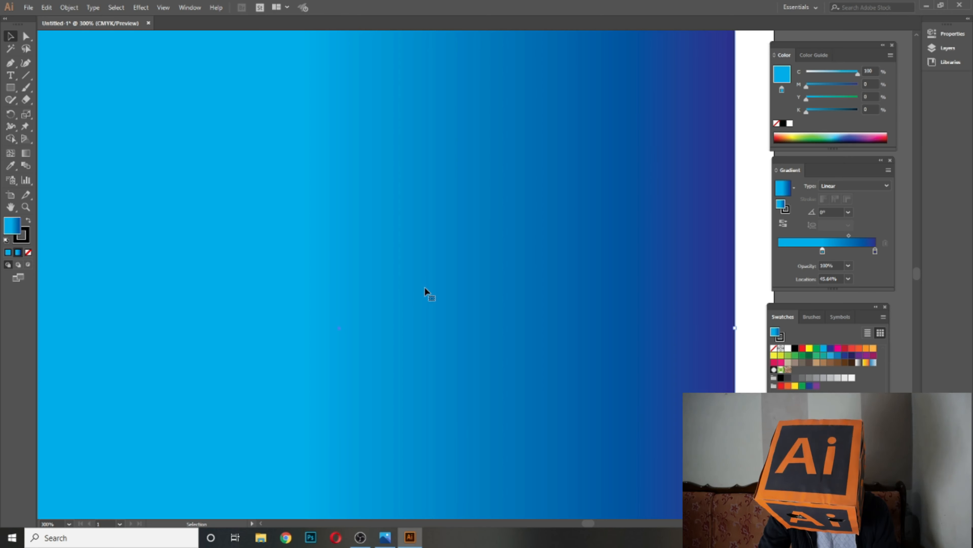
# Apply the green swatch to the end stop of the square's linear gradient
pyautogui.moveTo(818, 349); pyautogui.dragTo(878, 254)
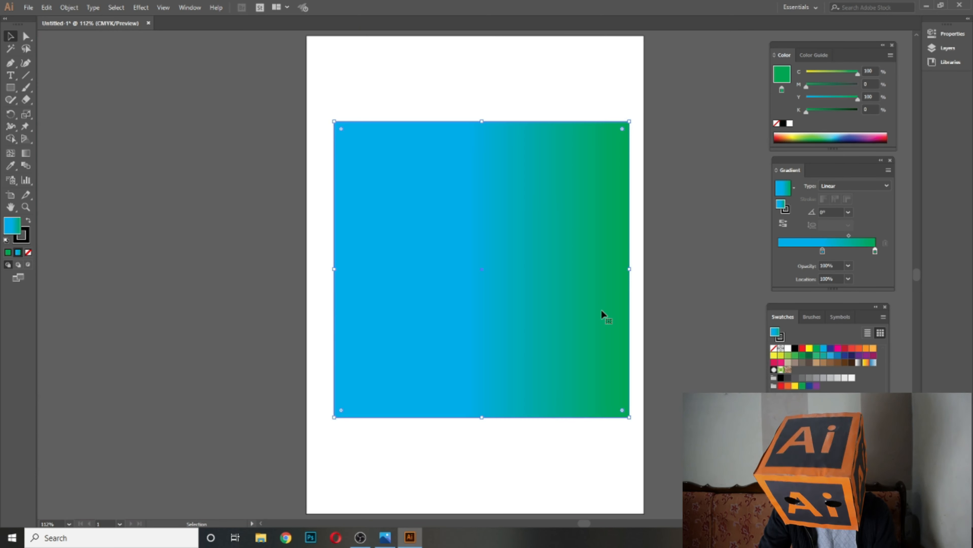
pyautogui.hotkey('ctrl', '+')
pyautogui.hotkey('ctrl', '+')
pyautogui.press('space')
pyautogui.moveTo(739, 193); pyautogui.dragTo(630, 234)
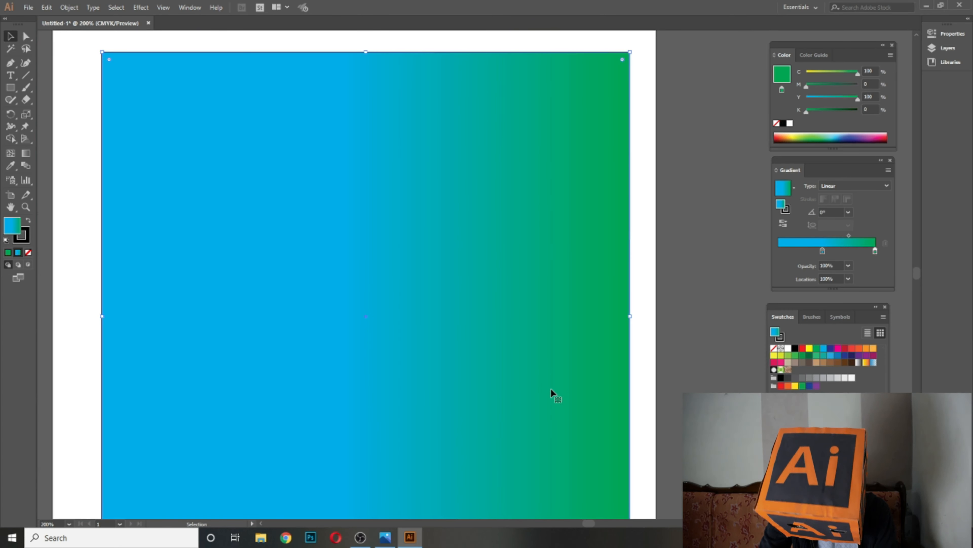
pyautogui.hotkey('ctrl', '0')
# Move the cyan stop to the gradient's start and add yellow, red (60.77%) and dark blue (80.77%) stops before the green end
pyautogui.moveTo(823, 252); pyautogui.dragTo(814, 252)
pyautogui.click(807, 251)
pyautogui.moveTo(811, 351); pyautogui.dragTo(807, 254)
pyautogui.click(837, 251)
pyautogui.moveTo(807, 351); pyautogui.dragTo(838, 253)
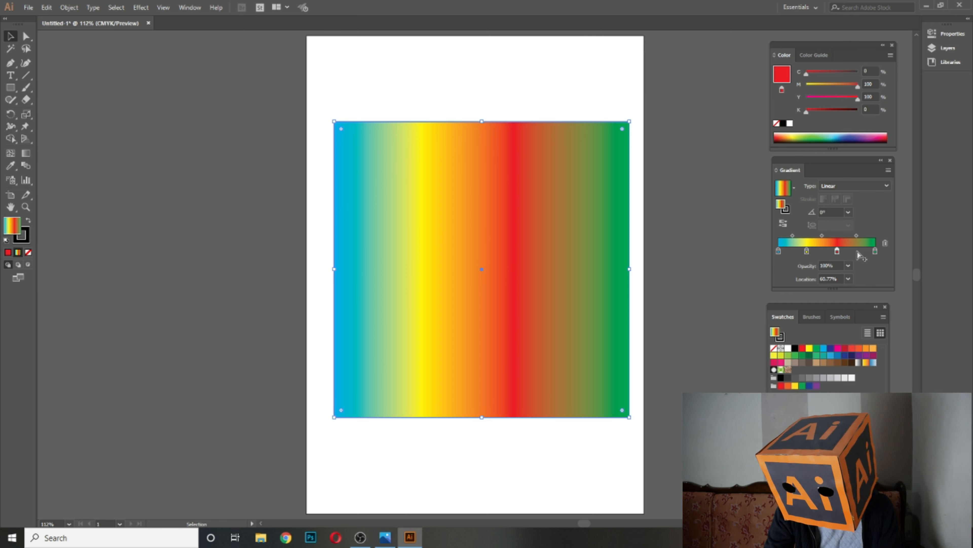
pyautogui.click(857, 252)
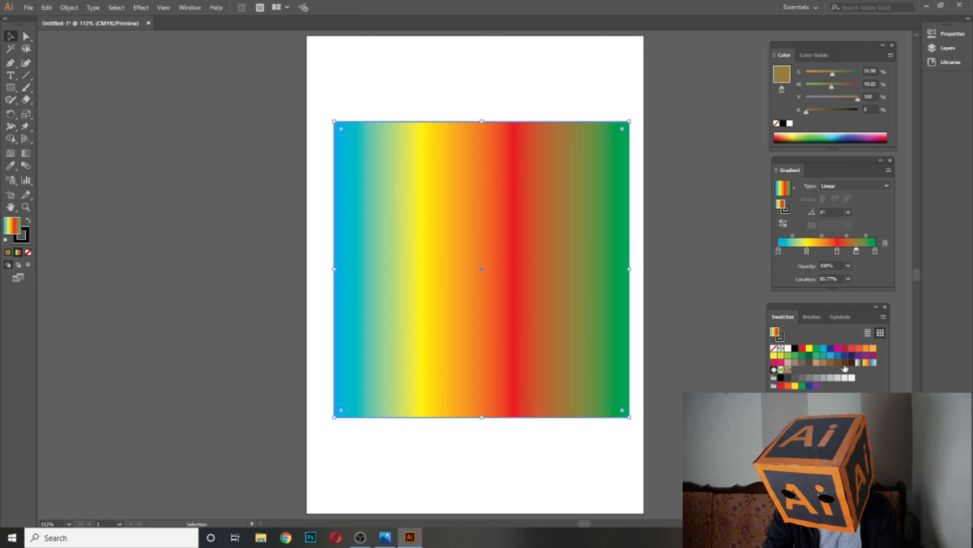
pyautogui.moveTo(847, 358); pyautogui.dragTo(835, 272)
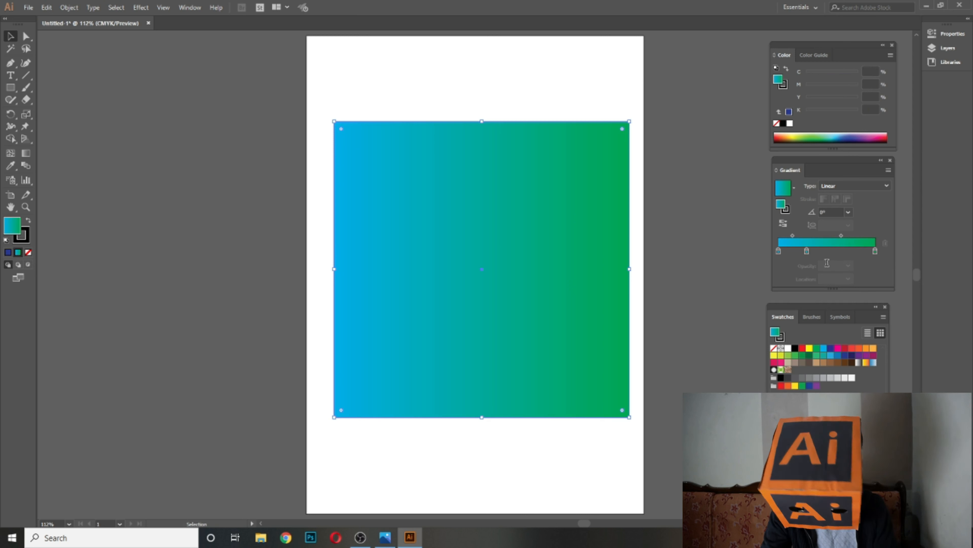
# Remove the added stops between the gradient's cyan and green ends and select the green stop
pyautogui.moveTo(807, 251); pyautogui.dragTo(806, 260)
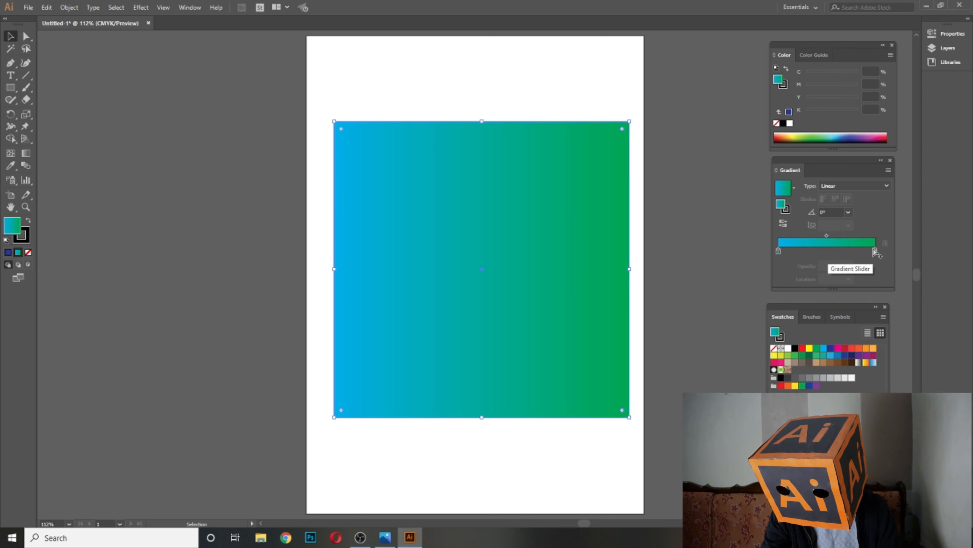
pyautogui.moveTo(875, 250)
pyautogui.mouseDown()
pyautogui.moveTo(853, 251)
pyautogui.moveTo(879, 250)
pyautogui.mouseUp()
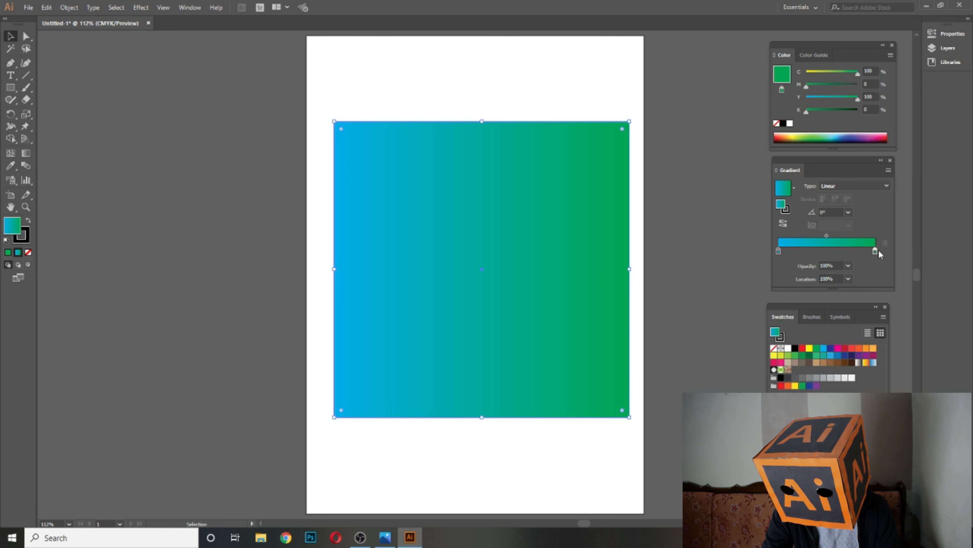
# Try 50% opacity on the cyan gradient stop and restore it to 100%
pyautogui.click(779, 250)
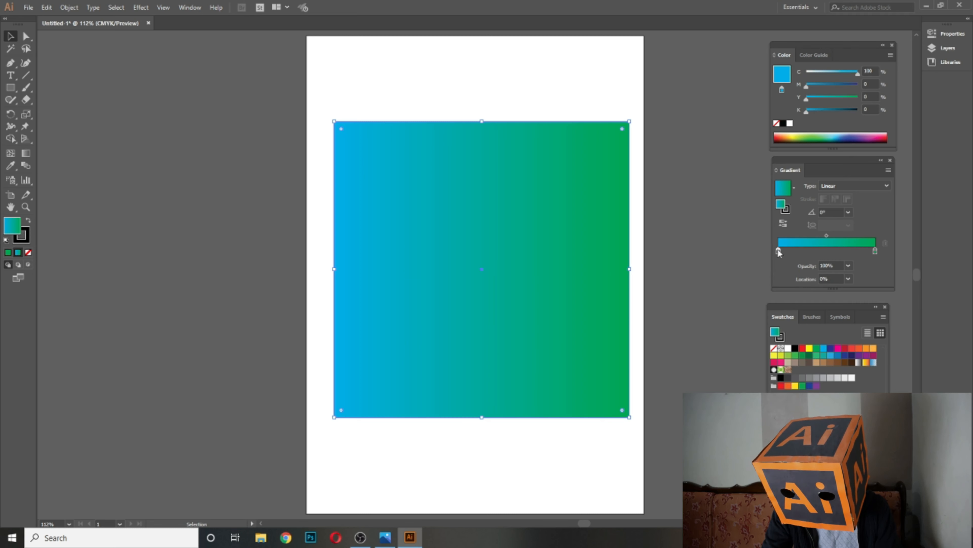
pyautogui.click(849, 266)
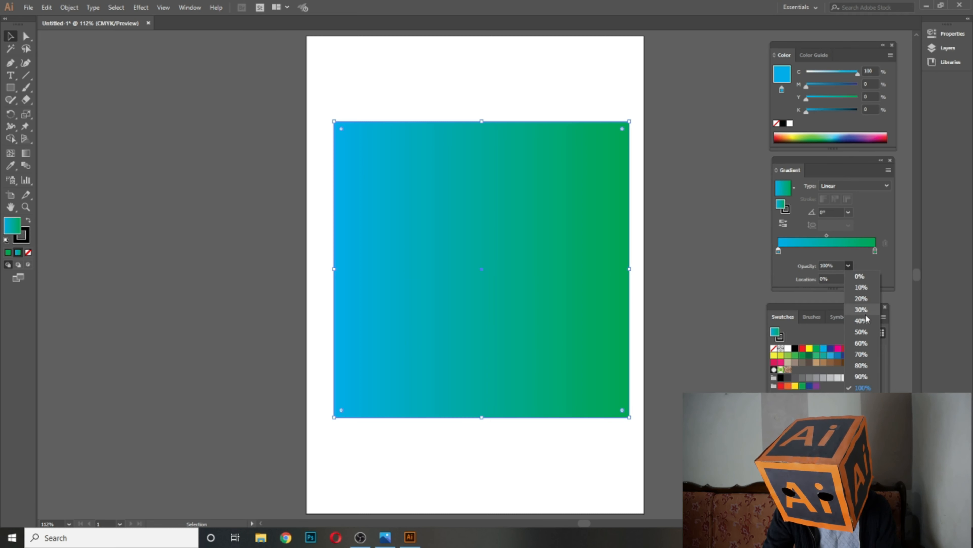
pyautogui.click(864, 331)
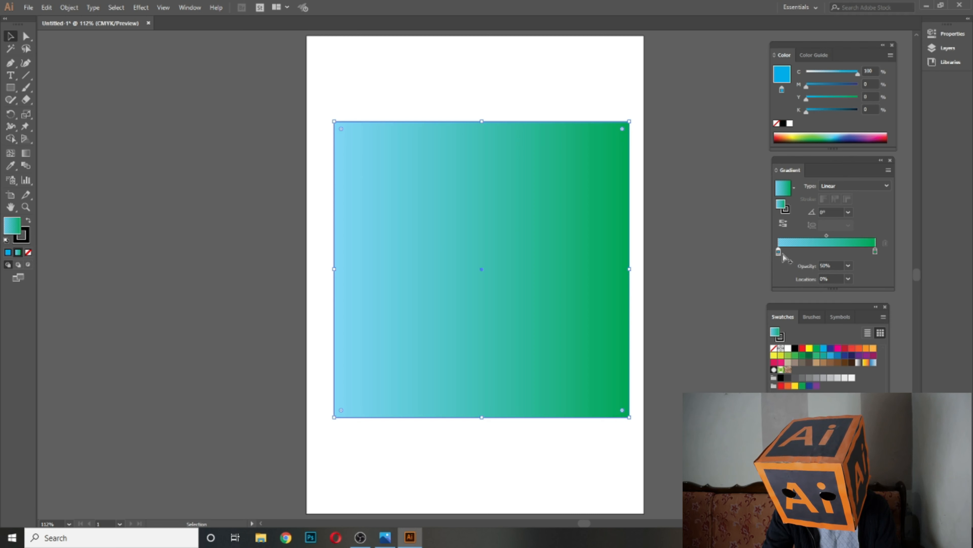
pyautogui.click(849, 267)
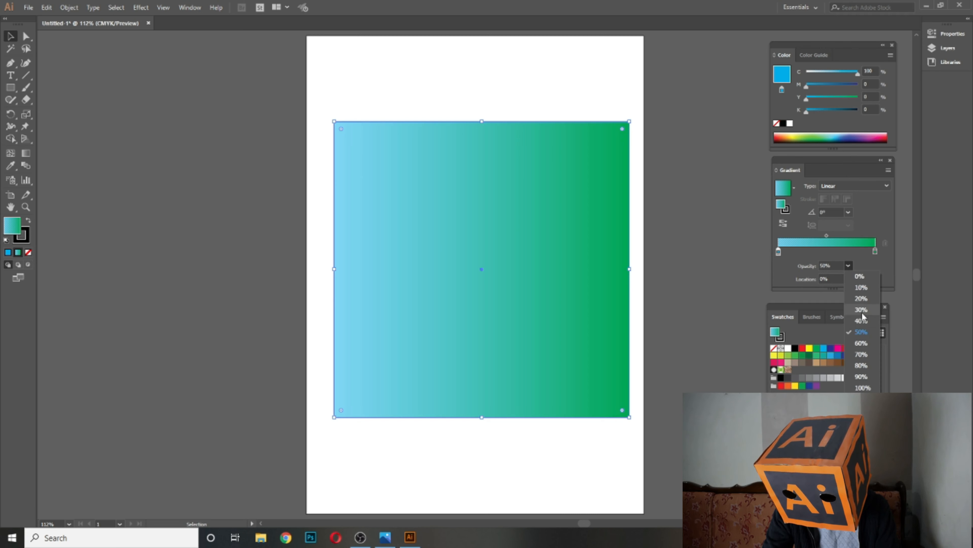
pyautogui.click(863, 386)
# Try placing the green gradient stop at a 40% location and return it to 100%
pyautogui.click(876, 251)
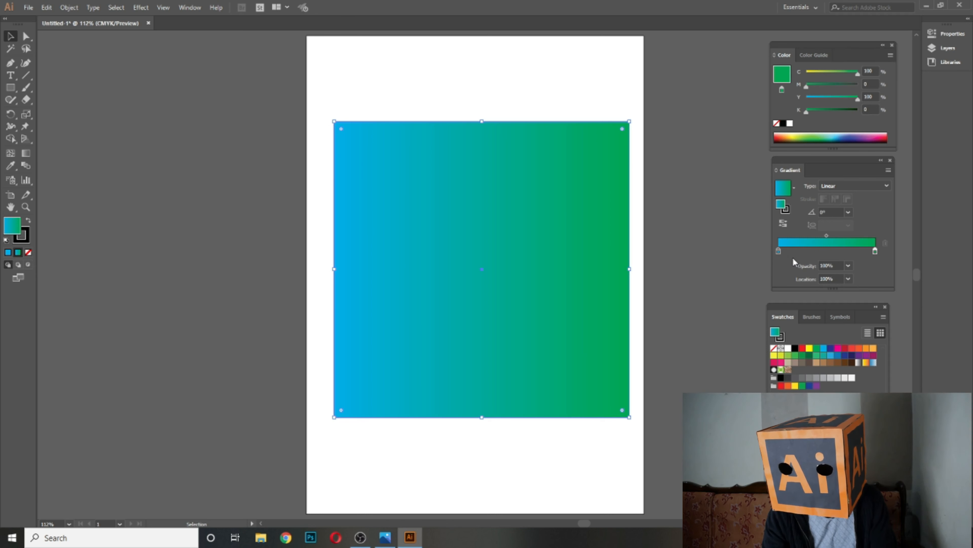
pyautogui.click(849, 279)
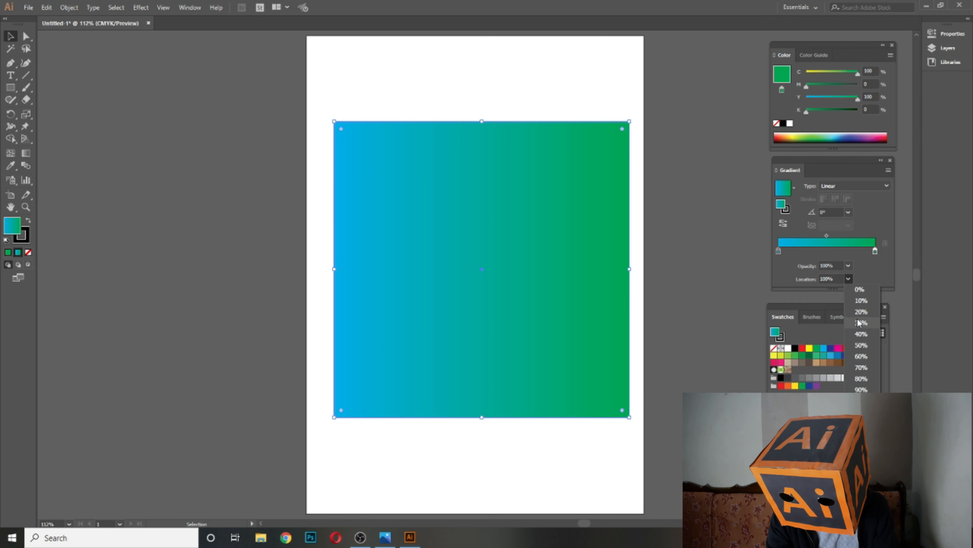
pyautogui.click(861, 334)
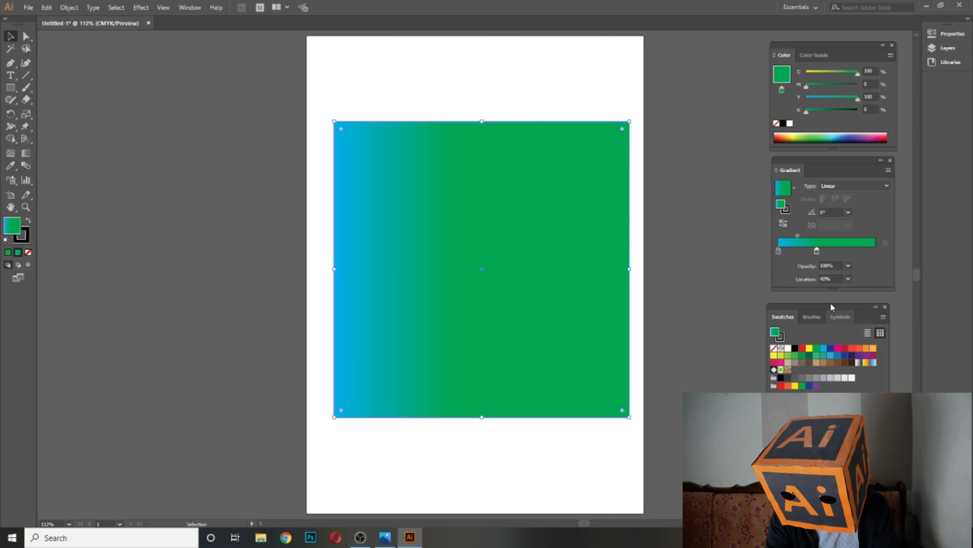
pyautogui.click(850, 280)
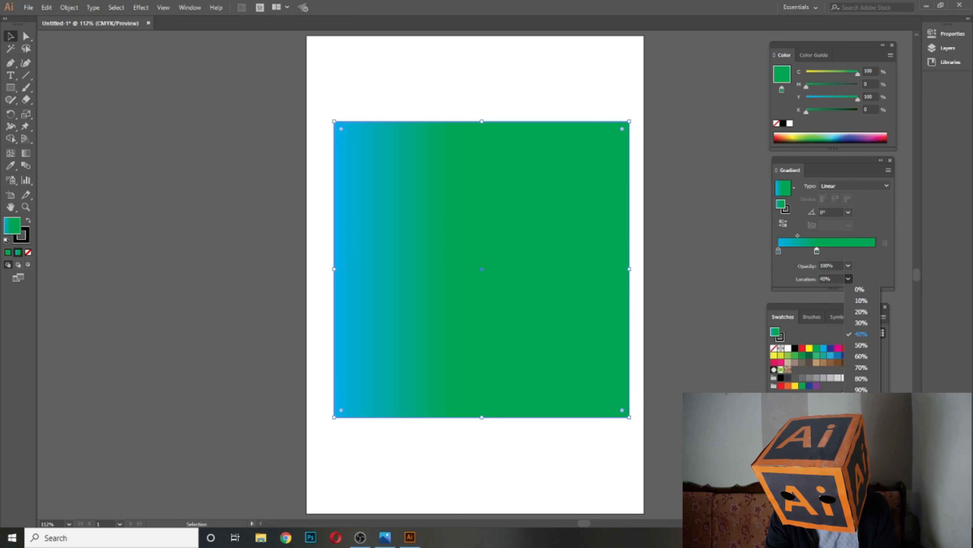
pyautogui.click(861, 400)
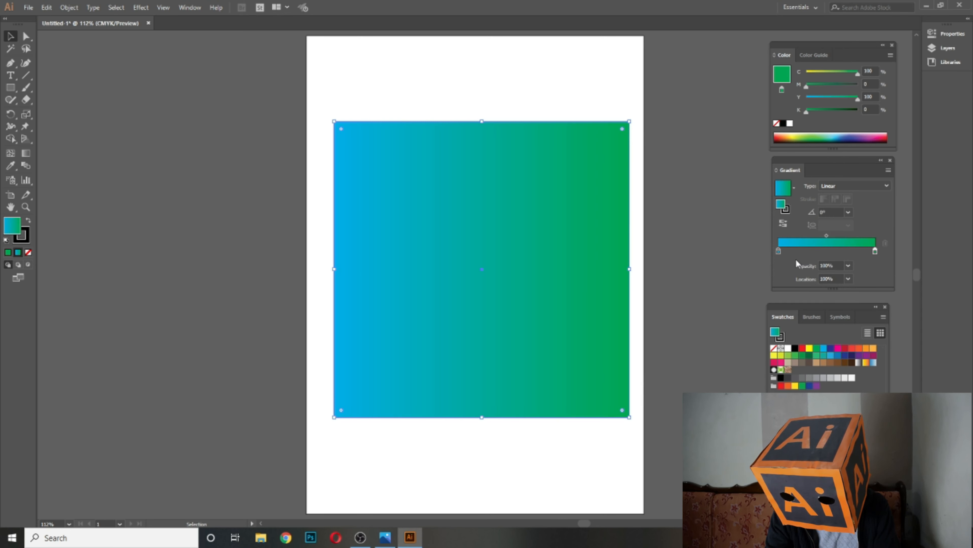
# Try a higher location percentage for the cyan gradient stop and return it to 0%
pyautogui.click(779, 251)
pyautogui.click(849, 279)
pyautogui.click(856, 382)
pyautogui.click(848, 280)
pyautogui.click(858, 288)
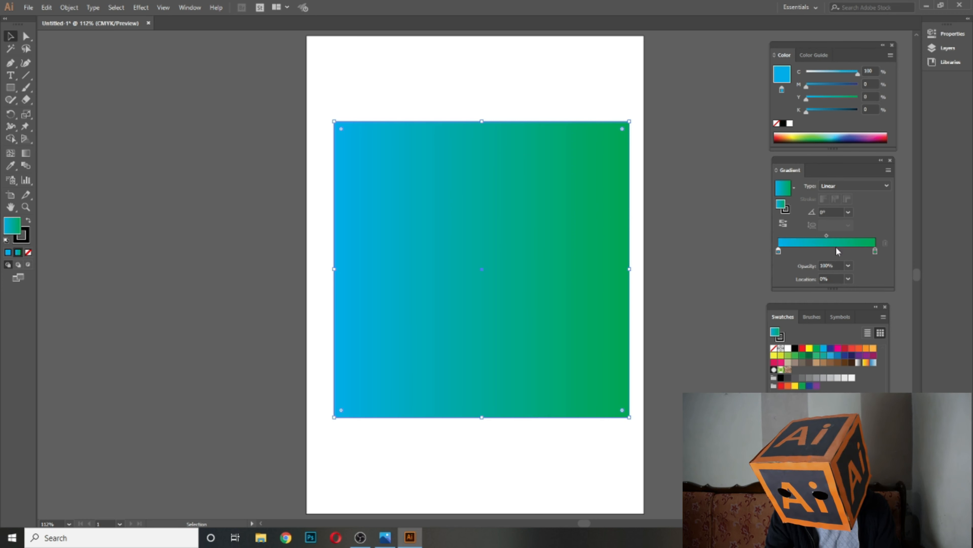
# Compare the gradient at angles of -180° and 0°, finishing with the angle at -180°
pyautogui.click(849, 212)
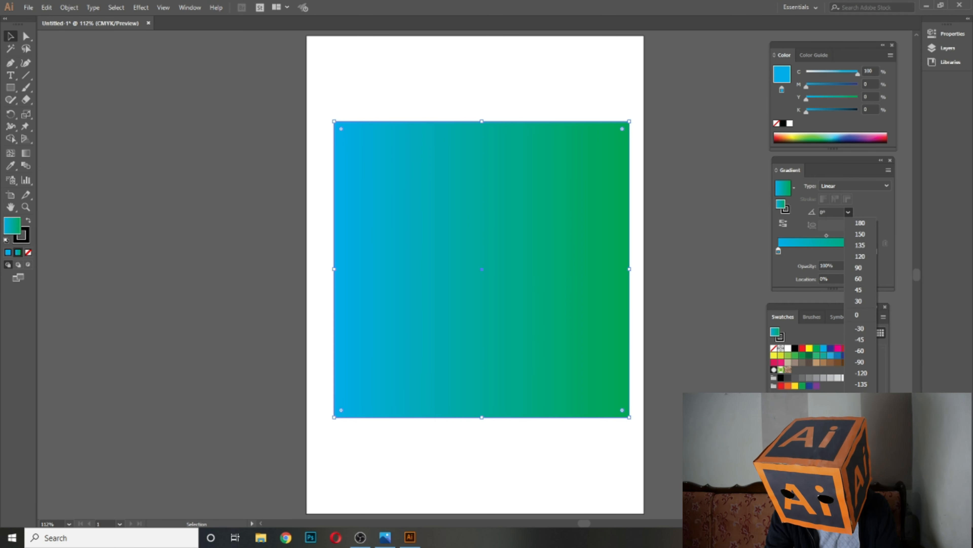
pyautogui.click(861, 407)
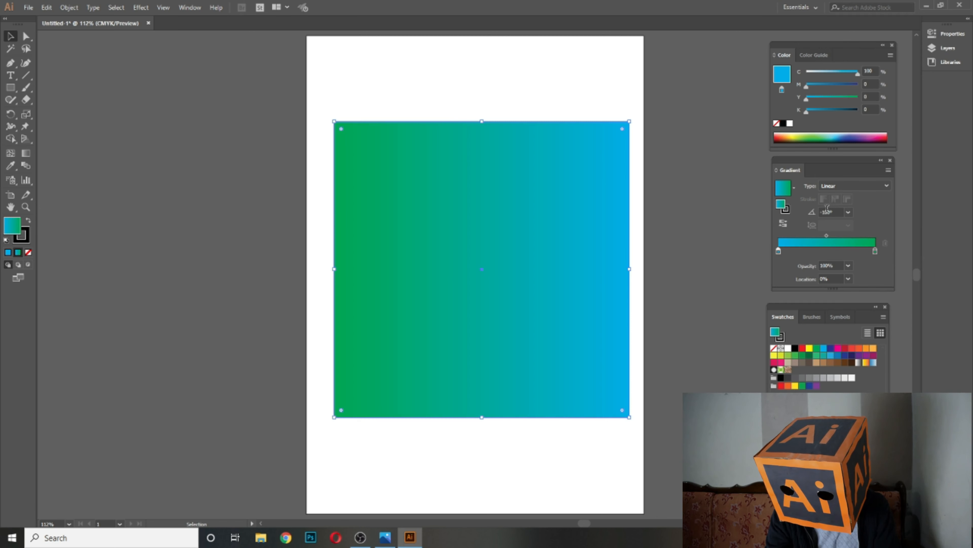
pyautogui.click(850, 212)
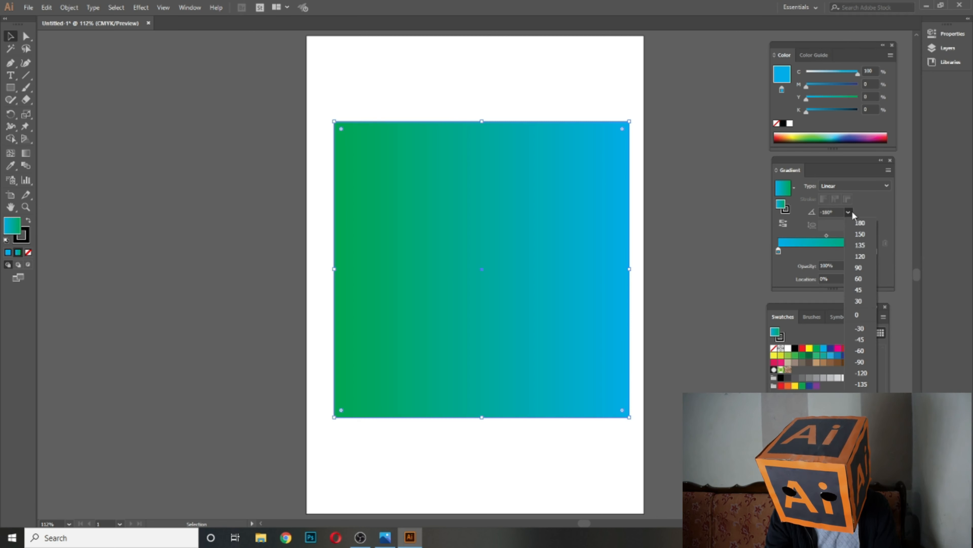
pyautogui.click(861, 317)
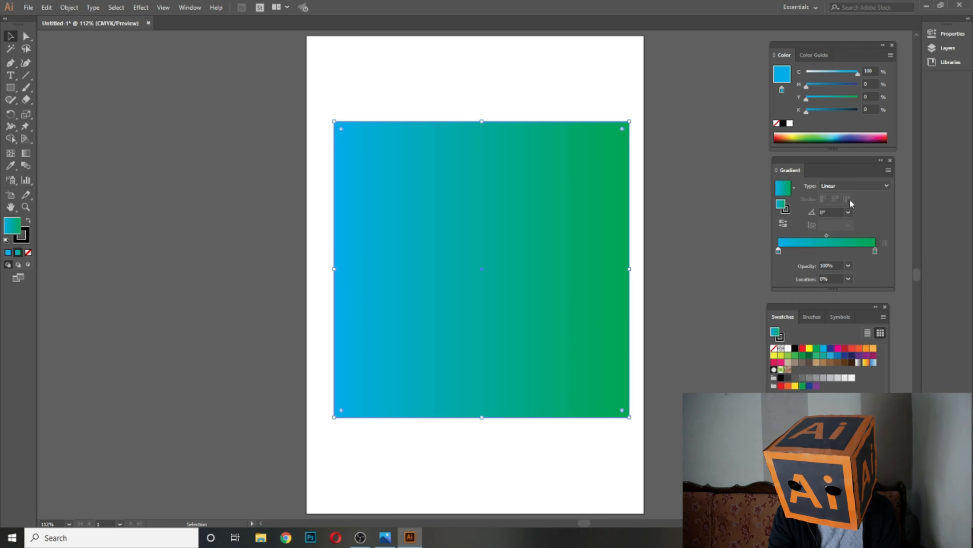
pyautogui.click(849, 212)
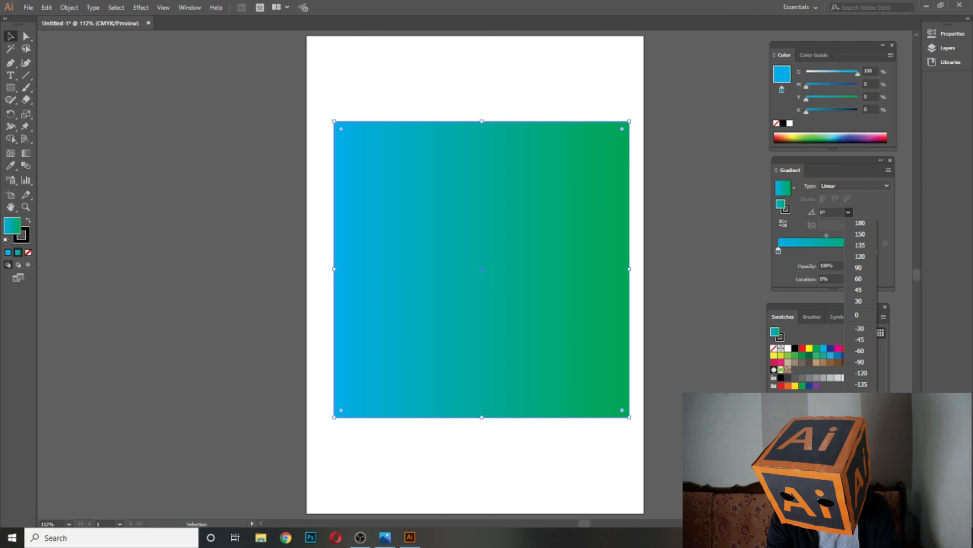
pyautogui.click(861, 406)
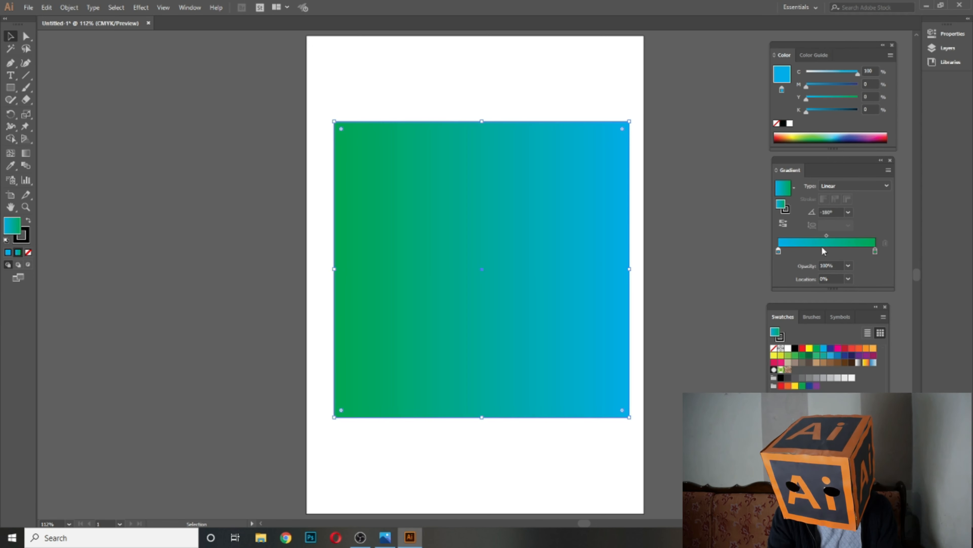
# Toggle the gradient's reversal several times, finishing with green as the first stop and cyan as the last
pyautogui.click(784, 227)
pyautogui.click(784, 227)
pyautogui.click(783, 227)
pyautogui.click(783, 227)
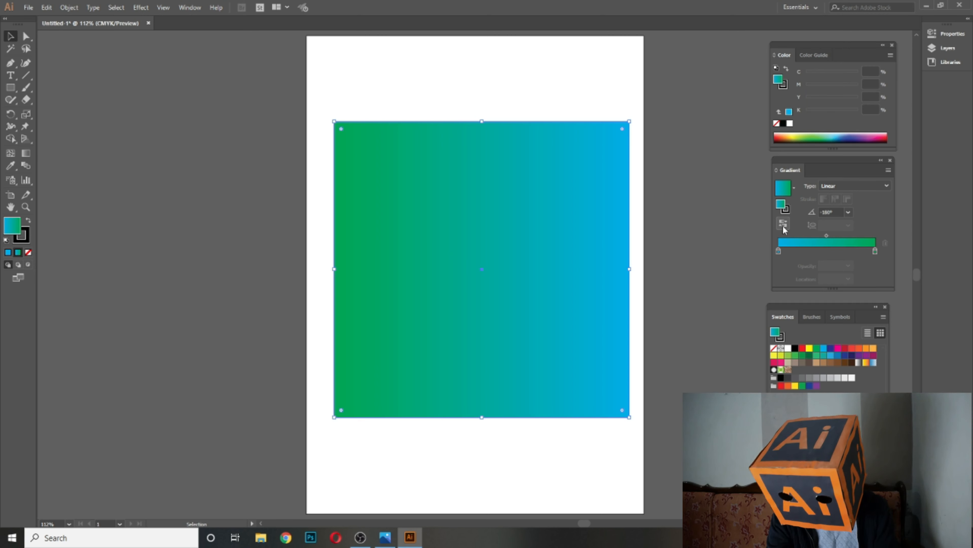
pyautogui.click(783, 227)
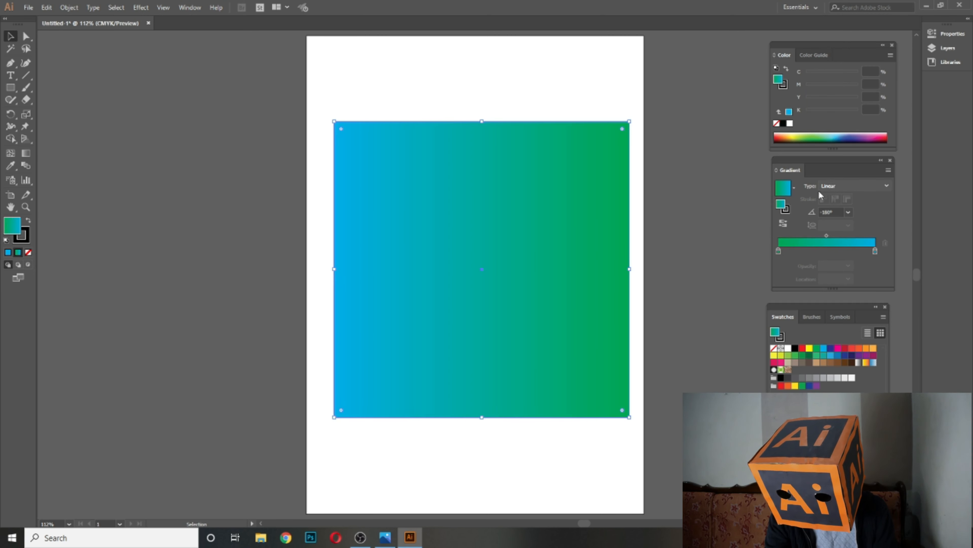
# Look through the preset gradients and the available gradient types, keeping the type Linear
pyautogui.click(794, 188)
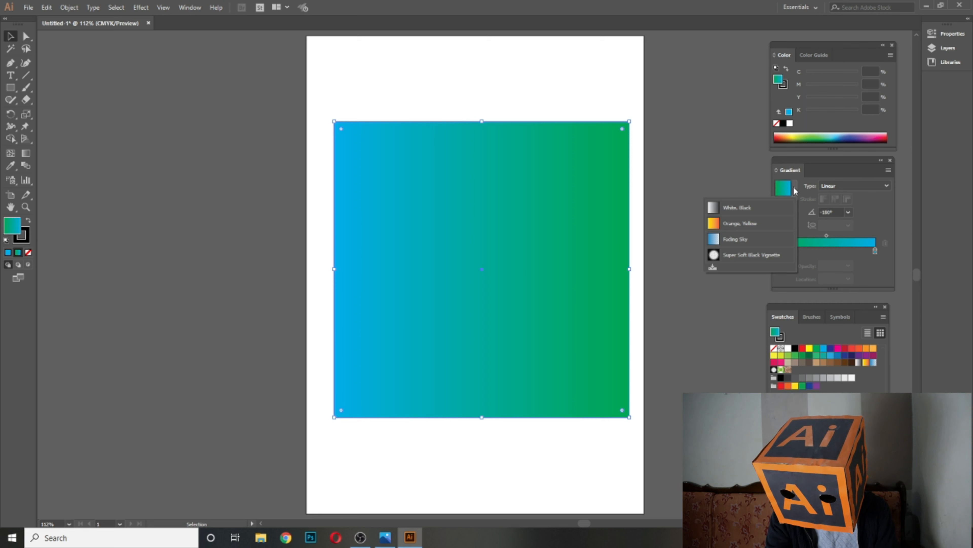
pyautogui.click(794, 189)
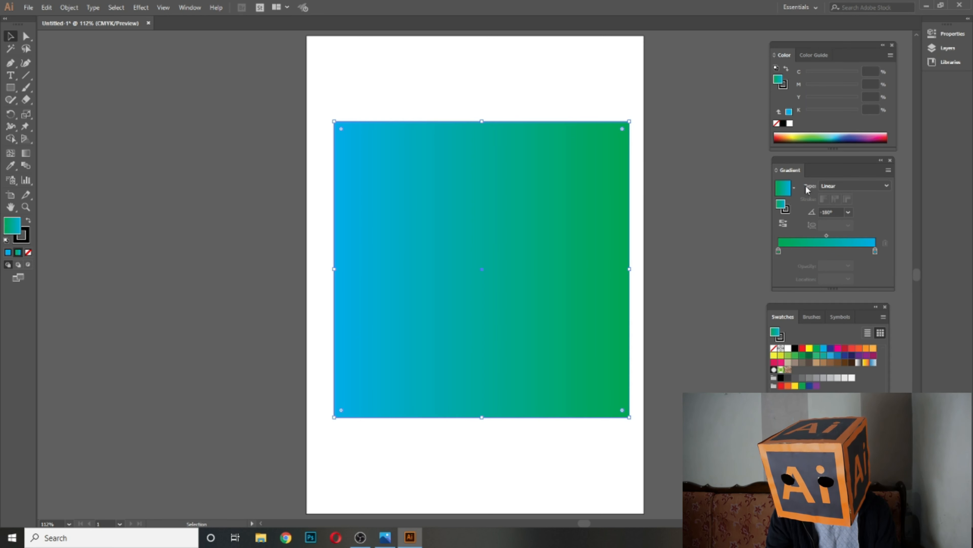
pyautogui.click(829, 182)
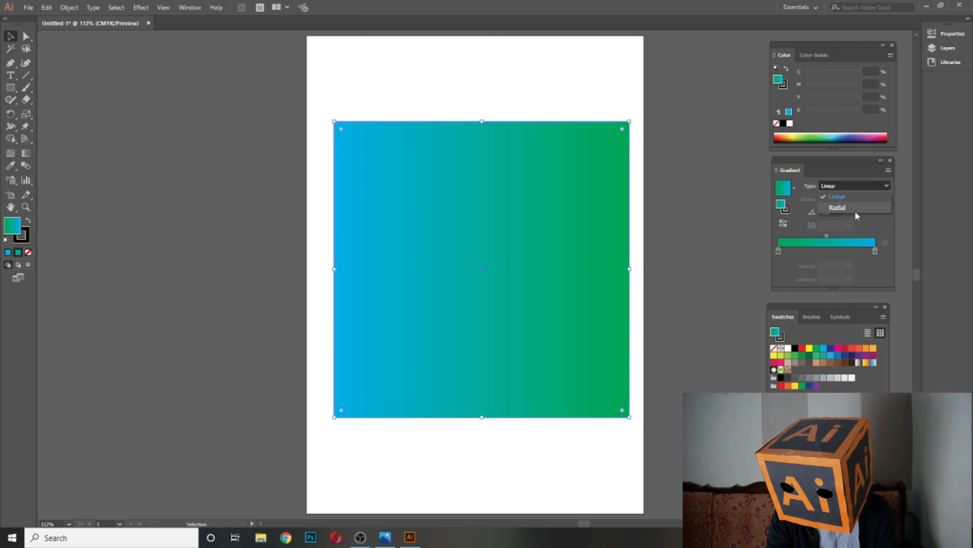
pyautogui.click(850, 198)
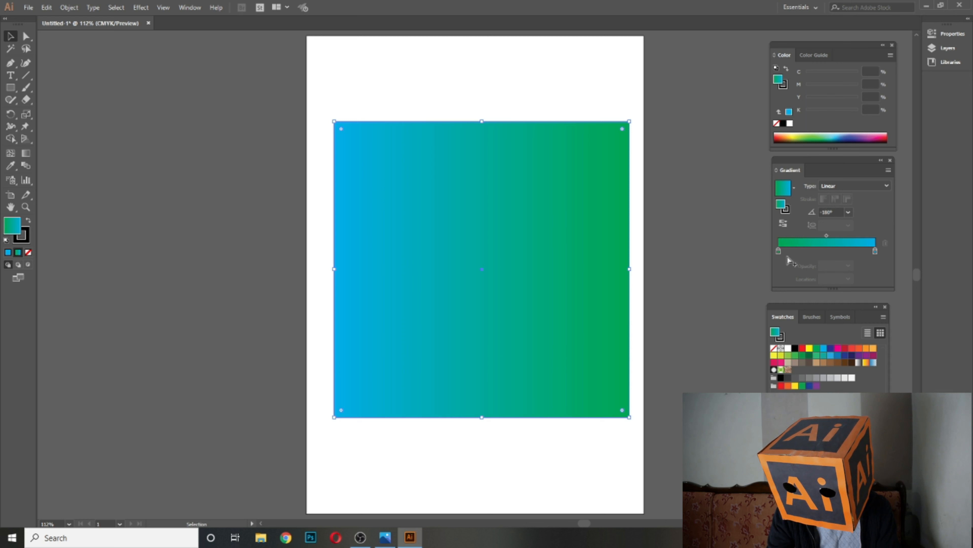
# Activate the Gradient tool and shift the square's gradient line slightly to the left
pyautogui.click(28, 155)
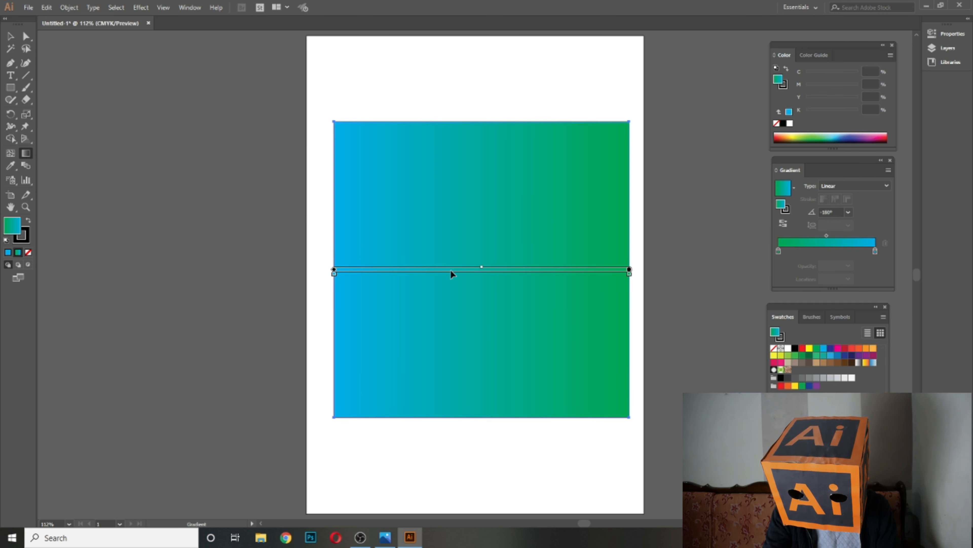
pyautogui.moveTo(337, 274)
pyautogui.mouseDown()
pyautogui.moveTo(533, 276)
pyautogui.moveTo(333, 275)
pyautogui.mouseUp()
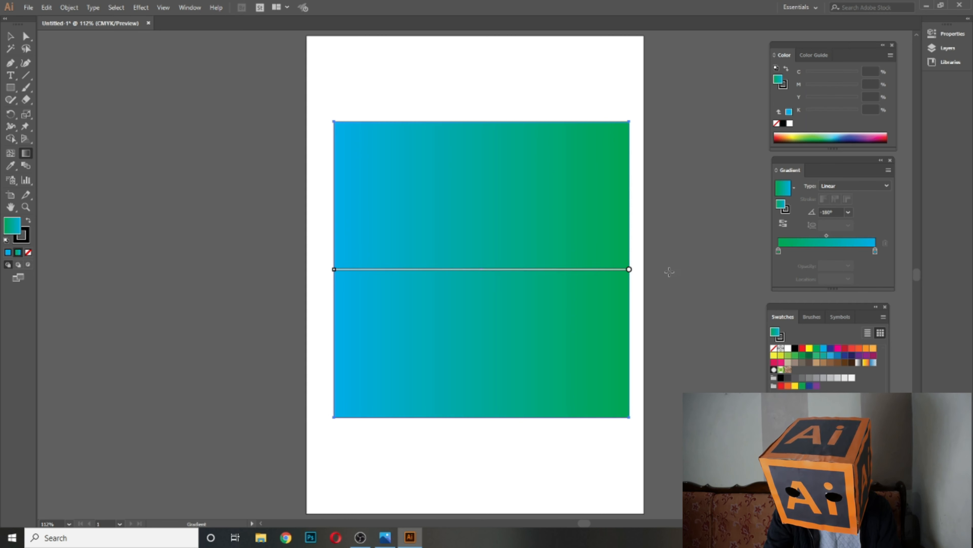
pyautogui.moveTo(630, 270)
pyautogui.mouseDown()
pyautogui.moveTo(621, 179)
pyautogui.moveTo(621, 269)
pyautogui.mouseUp()
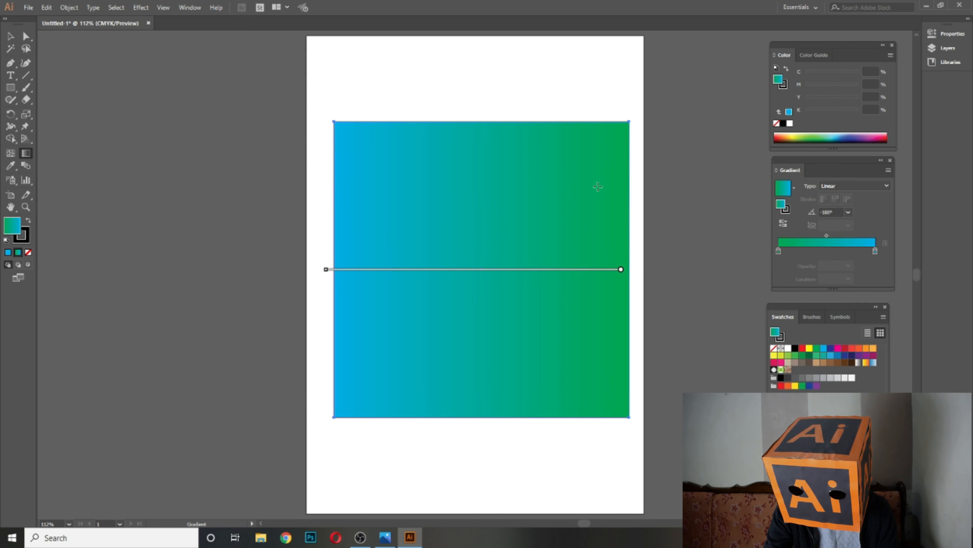
# Redraw the gradient line in several directions, finishing with a diagonal from the square's upper left to its lower right at about -49°
pyautogui.moveTo(595, 168); pyautogui.dragTo(401, 339)
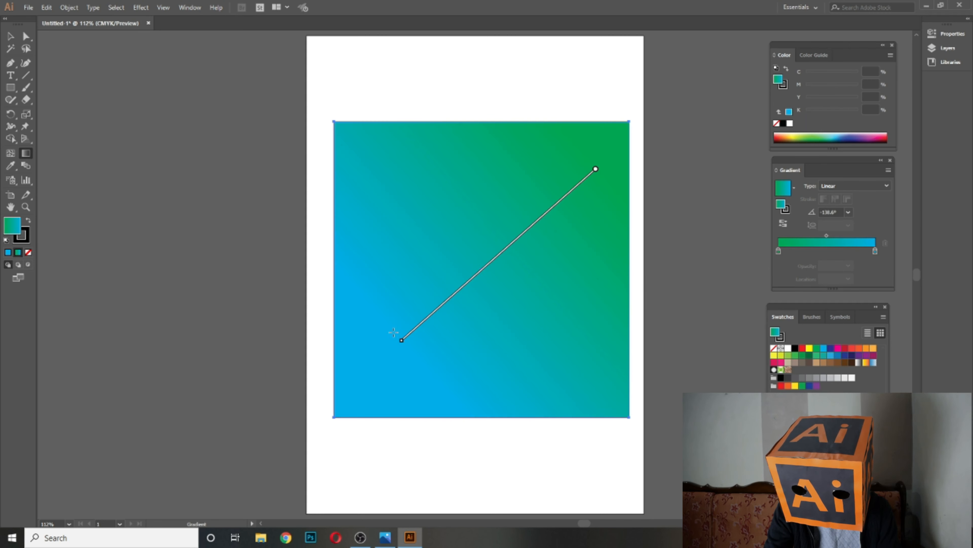
pyautogui.moveTo(426, 187); pyautogui.dragTo(480, 304)
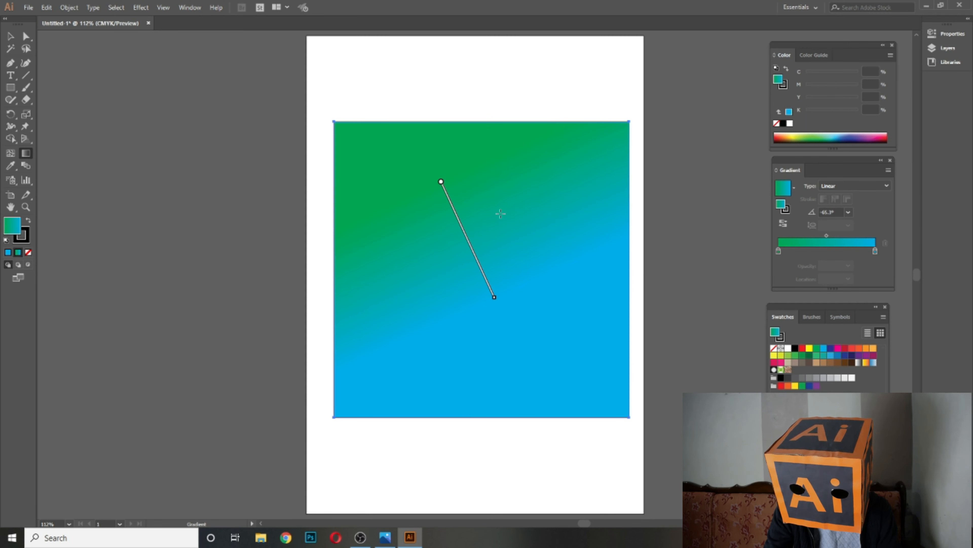
pyautogui.moveTo(527, 323); pyautogui.dragTo(540, 353)
pyautogui.moveTo(375, 136)
pyautogui.mouseDown()
pyautogui.moveTo(590, 386)
pyautogui.moveTo(524, 298)
pyautogui.moveTo(510, 299)
pyautogui.mouseUp()
pyautogui.moveTo(465, 247)
pyautogui.mouseDown()
pyautogui.moveTo(535, 320)
pyautogui.moveTo(530, 292)
pyautogui.mouseUp()
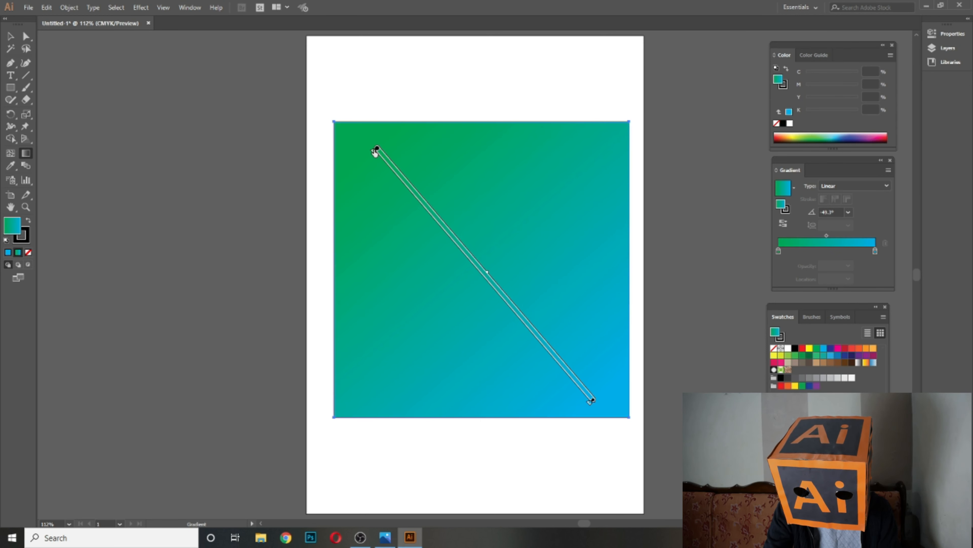
# Shift the square's diagonal gradient line slightly up and to the left, then leave the Gradient tool
pyautogui.moveTo(377, 148)
pyautogui.mouseDown()
pyautogui.moveTo(457, 277)
pyautogui.moveTo(480, 257)
pyautogui.moveTo(377, 151)
pyautogui.mouseUp()
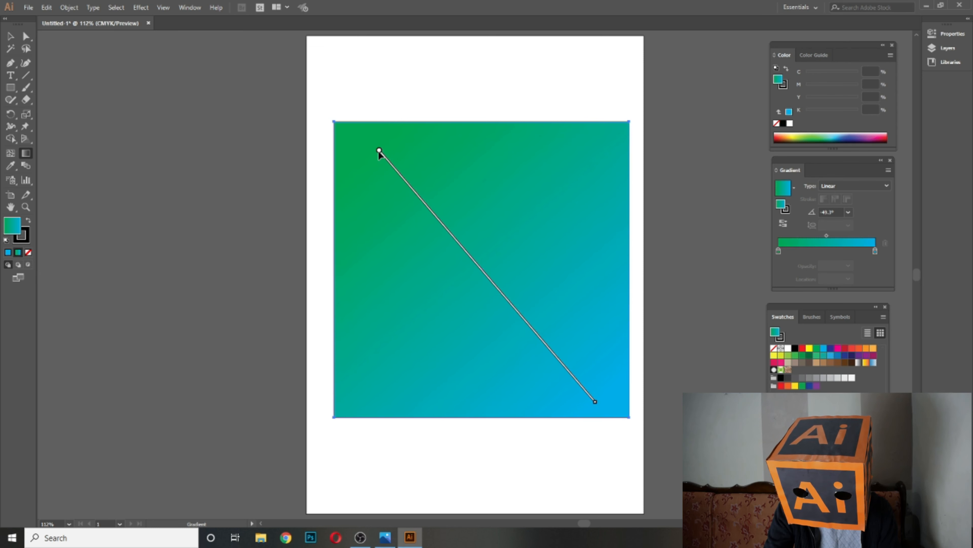
pyautogui.moveTo(380, 150)
pyautogui.mouseDown()
pyautogui.moveTo(370, 153)
pyautogui.moveTo(371, 141)
pyautogui.mouseUp()
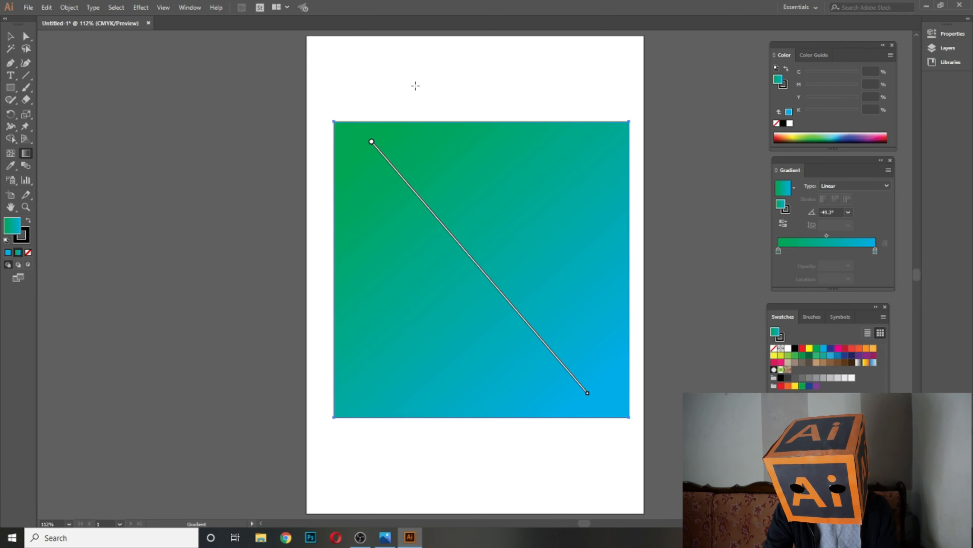
pyautogui.click(8, 38)
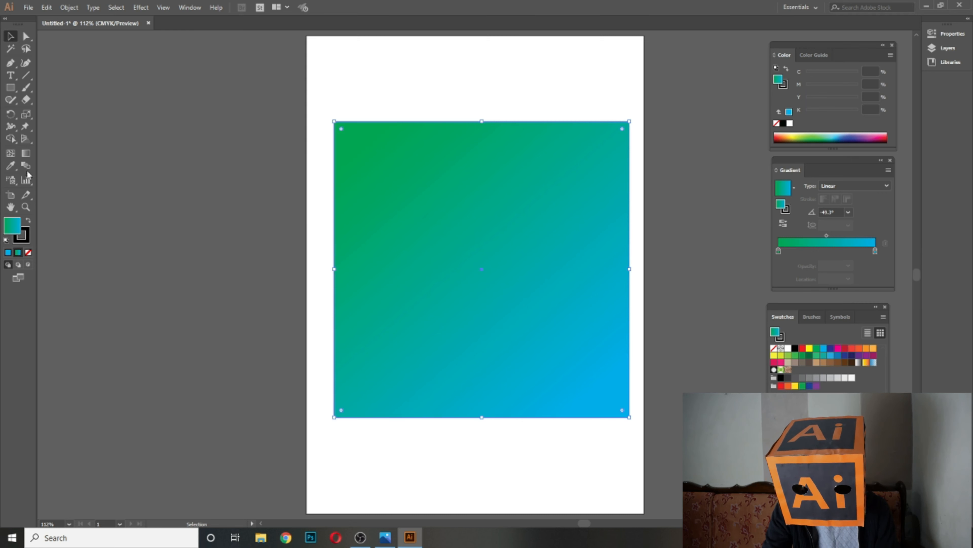
# Reactivate the Gradient tool and move the midpoint between the green and cyan stops to 64.12%
pyautogui.click(28, 157)
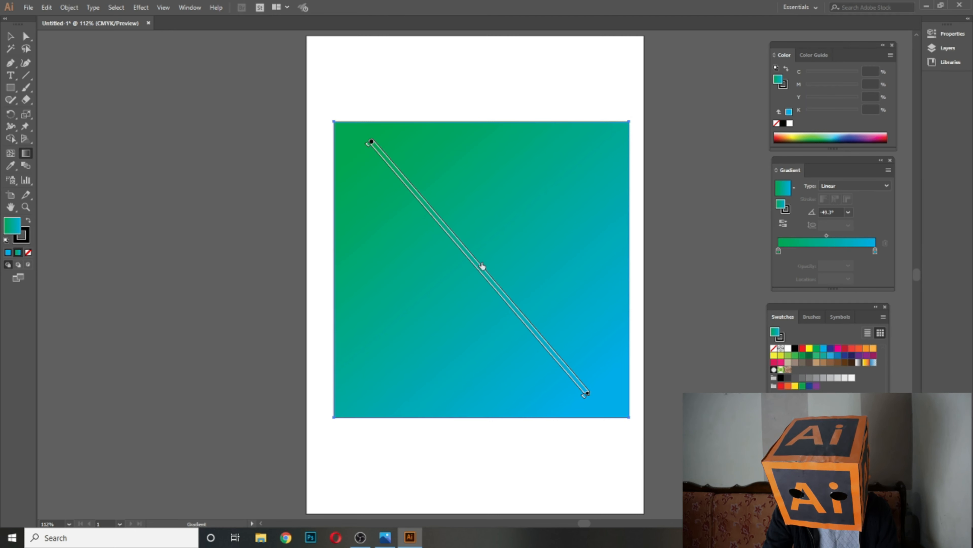
pyautogui.moveTo(443, 207)
pyautogui.mouseDown()
pyautogui.moveTo(431, 208)
pyautogui.moveTo(521, 316)
pyautogui.mouseUp()
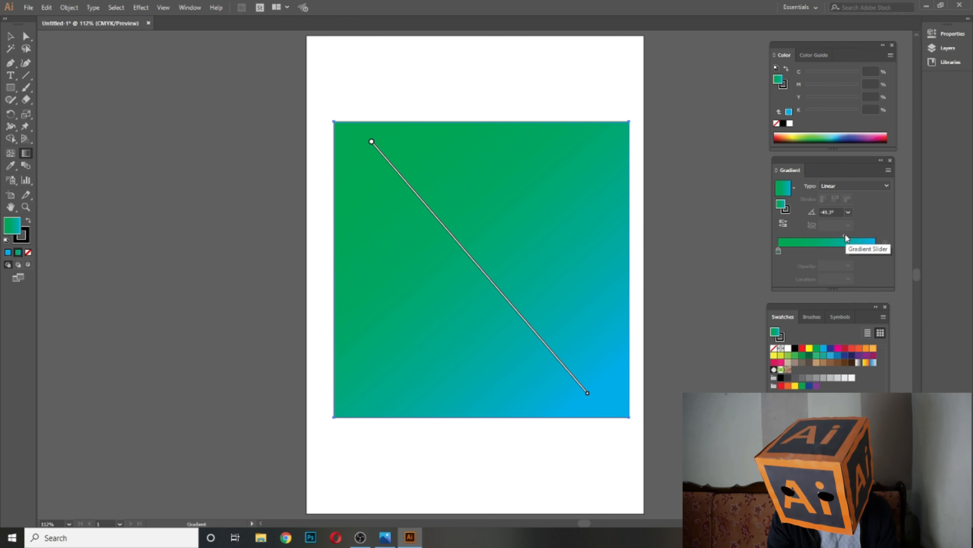
pyautogui.moveTo(846, 234)
pyautogui.mouseDown()
pyautogui.moveTo(807, 231)
pyautogui.moveTo(864, 235)
pyautogui.moveTo(799, 236)
pyautogui.moveTo(843, 235)
pyautogui.mouseUp()
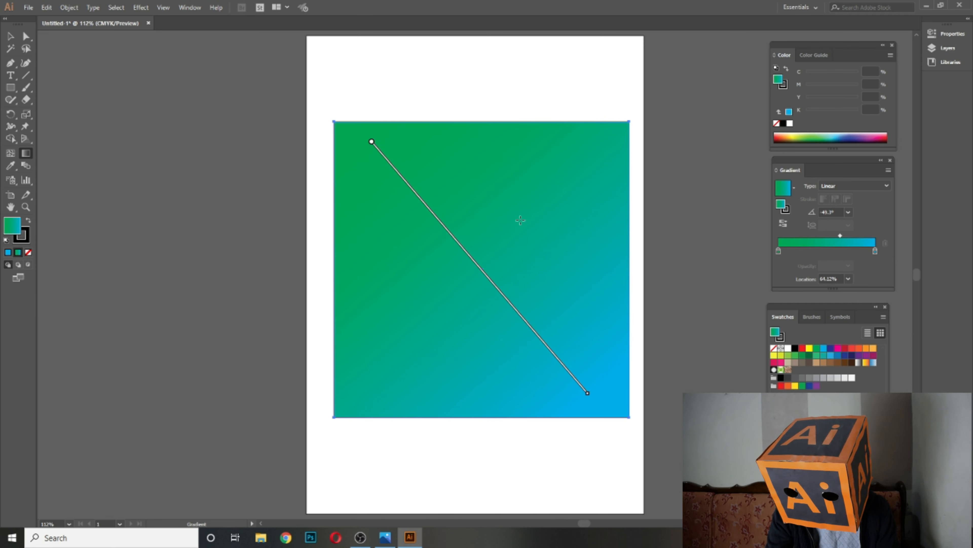
# Move the square off the artboard to its left, and draw a circle with the same gradient in the artboard's upper middle
pyautogui.click(10, 36)
pyautogui.moveTo(451, 272); pyautogui.dragTo(198, 256)
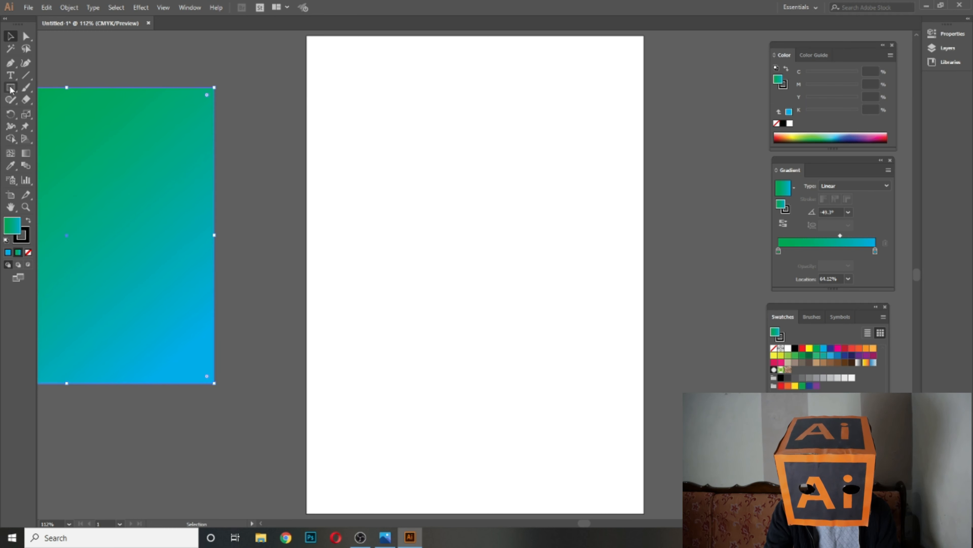
pyautogui.moveTo(15, 94); pyautogui.dragTo(60, 119)
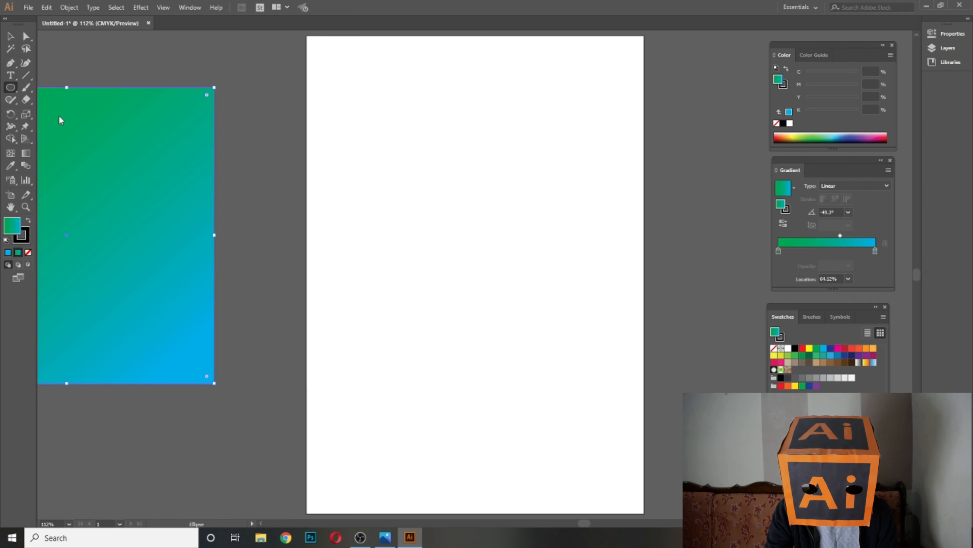
pyautogui.moveTo(430, 180); pyautogui.dragTo(632, 383)
pyautogui.press('v')
pyautogui.moveTo(589, 276); pyautogui.dragTo(547, 230)
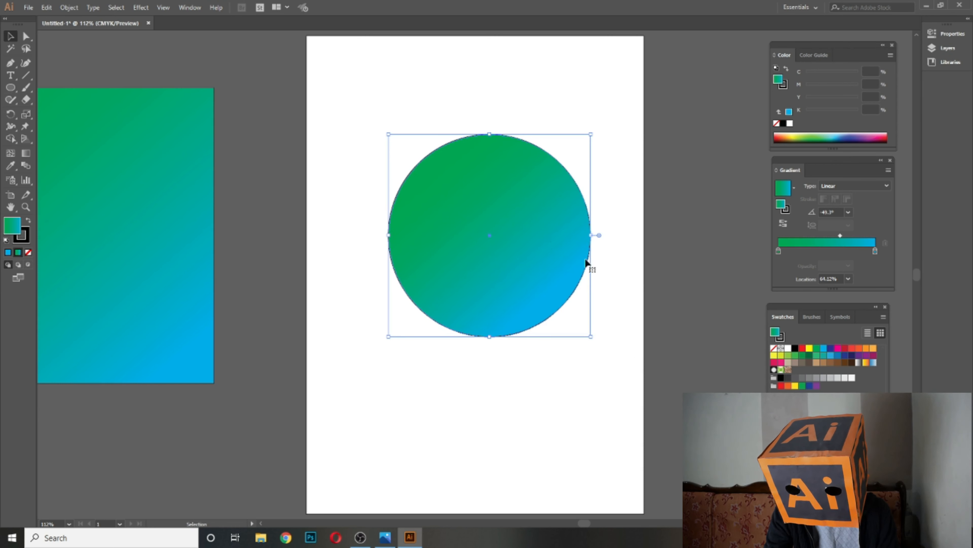
# Recolour the circle's gradient with a red start stop and a red end stop darkened to 51% black
pyautogui.click(779, 252)
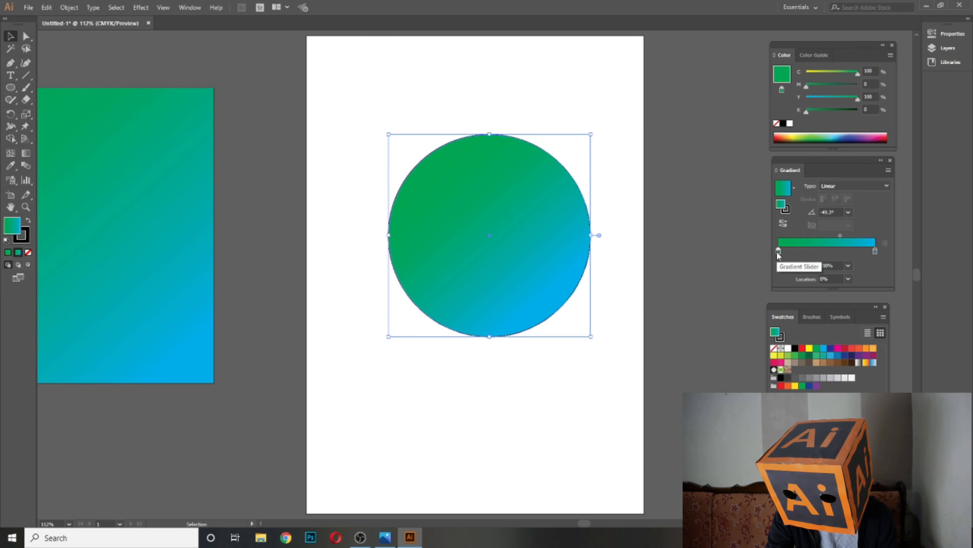
pyautogui.moveTo(802, 348); pyautogui.dragTo(784, 263)
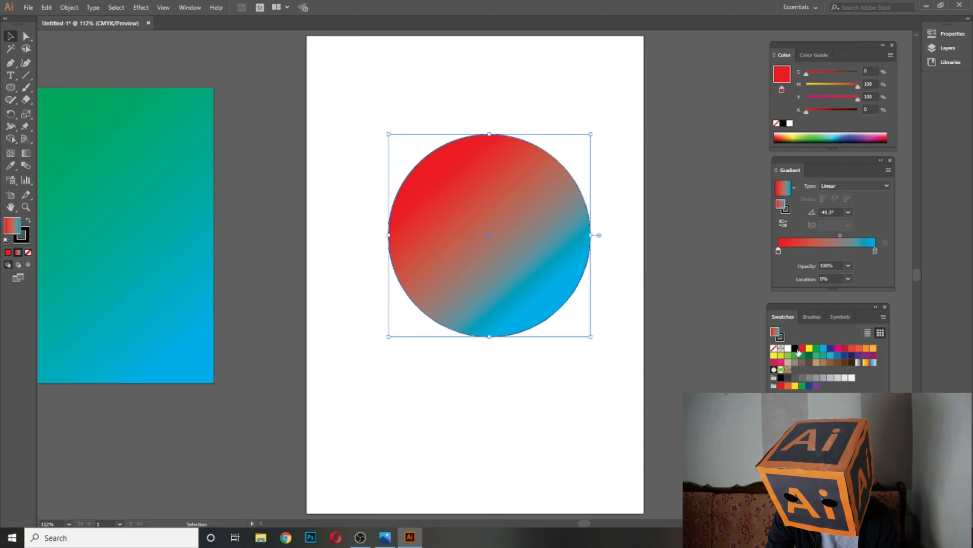
pyautogui.moveTo(802, 352); pyautogui.dragTo(875, 251)
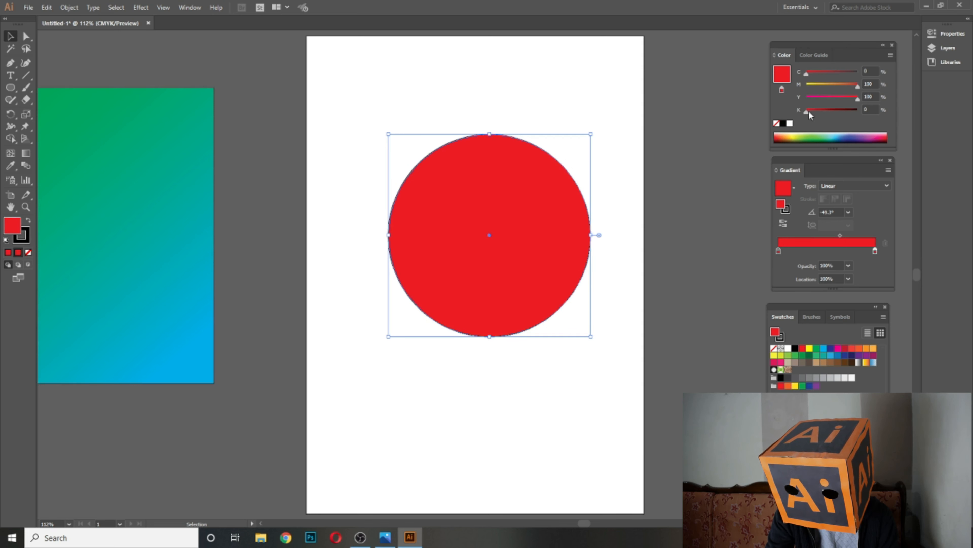
pyautogui.moveTo(807, 110); pyautogui.dragTo(832, 113)
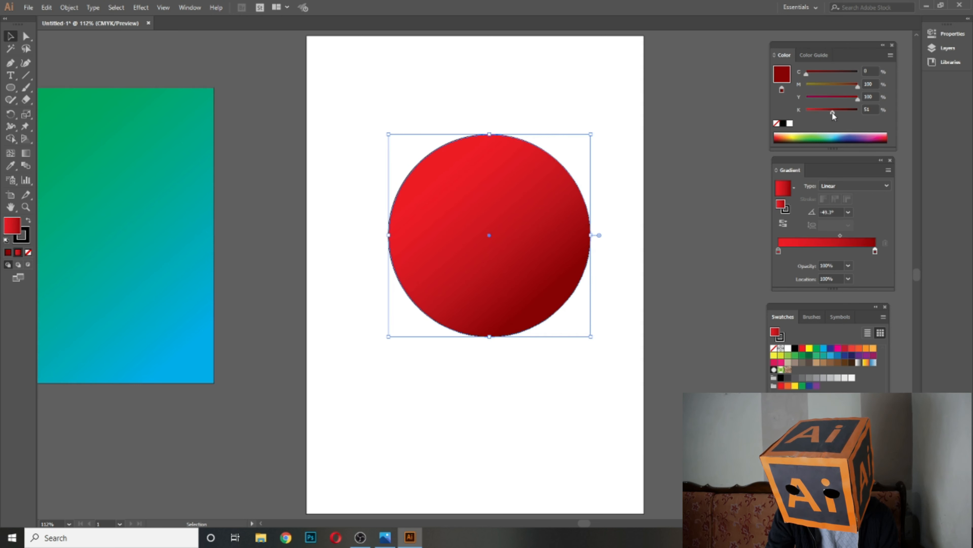
# Remove the circle's stroke and make its fill active again
pyautogui.click(22, 237)
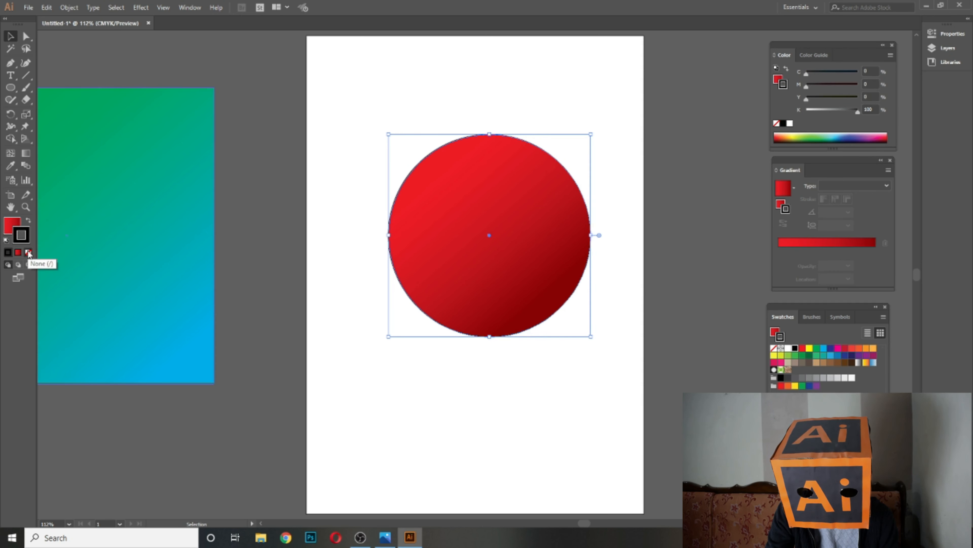
pyautogui.click(29, 255)
pyautogui.click(12, 226)
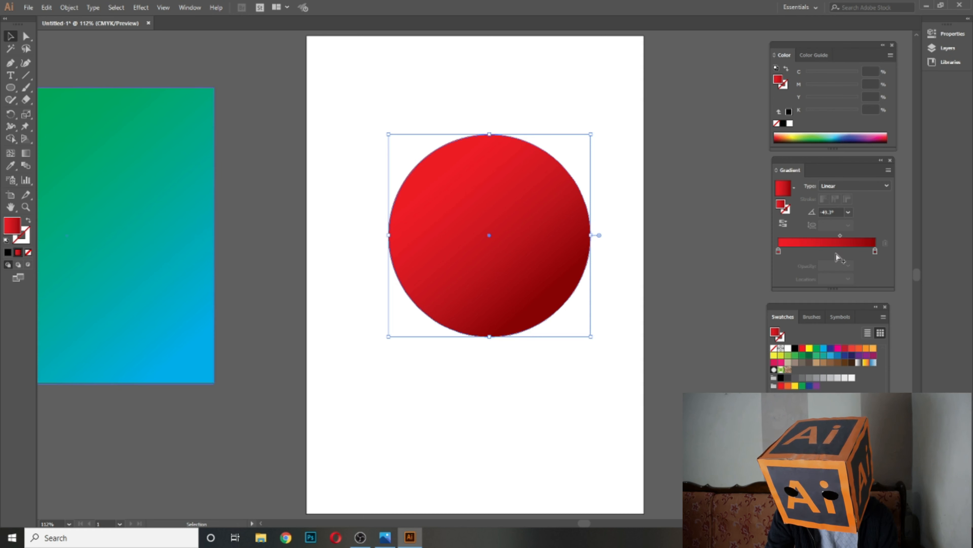
# Set the black value of the gradient's end stop to 36%
pyautogui.click(875, 250)
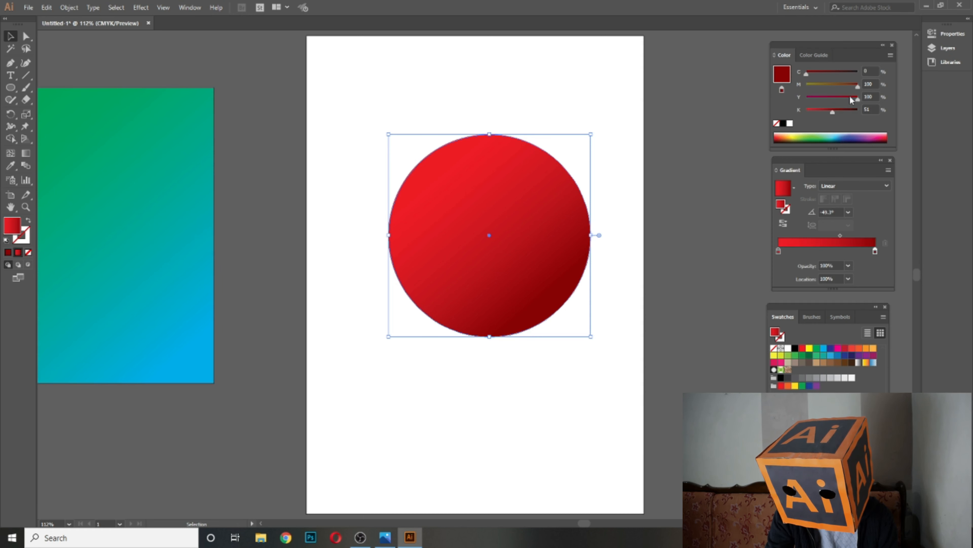
pyautogui.moveTo(855, 99)
pyautogui.mouseDown()
pyautogui.moveTo(835, 98)
pyautogui.moveTo(857, 99)
pyautogui.mouseUp()
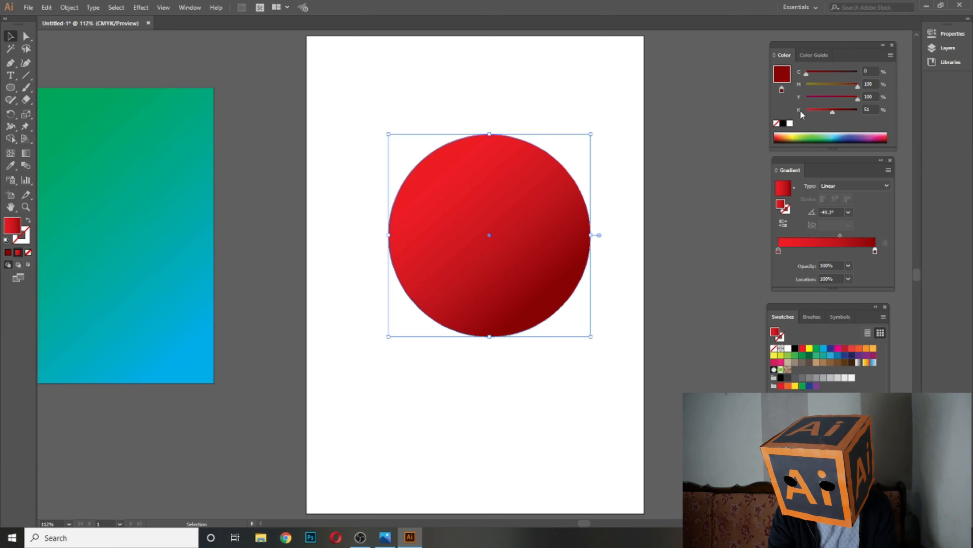
pyautogui.moveTo(833, 112); pyautogui.dragTo(825, 111)
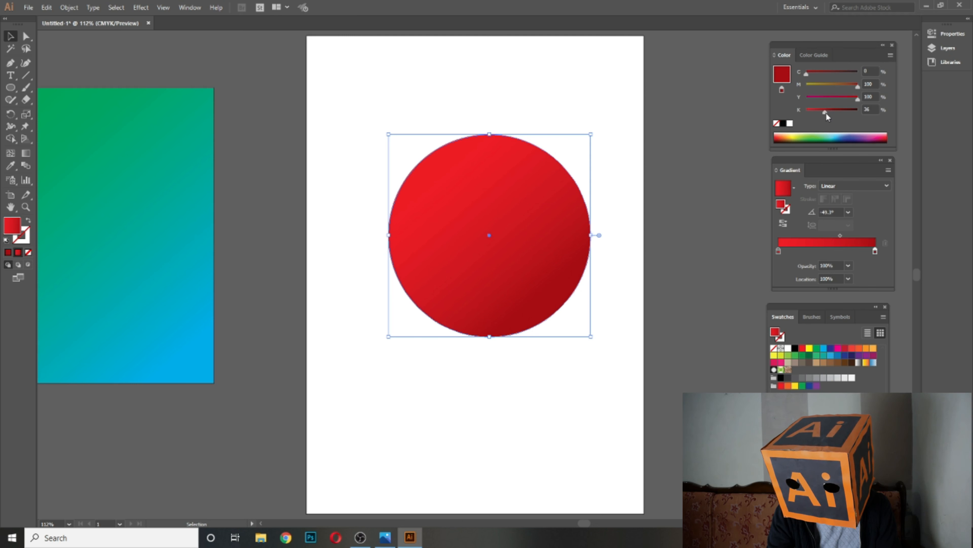
# Switch the colour sliders to HSB and raise the end stop's brightness to a bright red
pyautogui.click(891, 57)
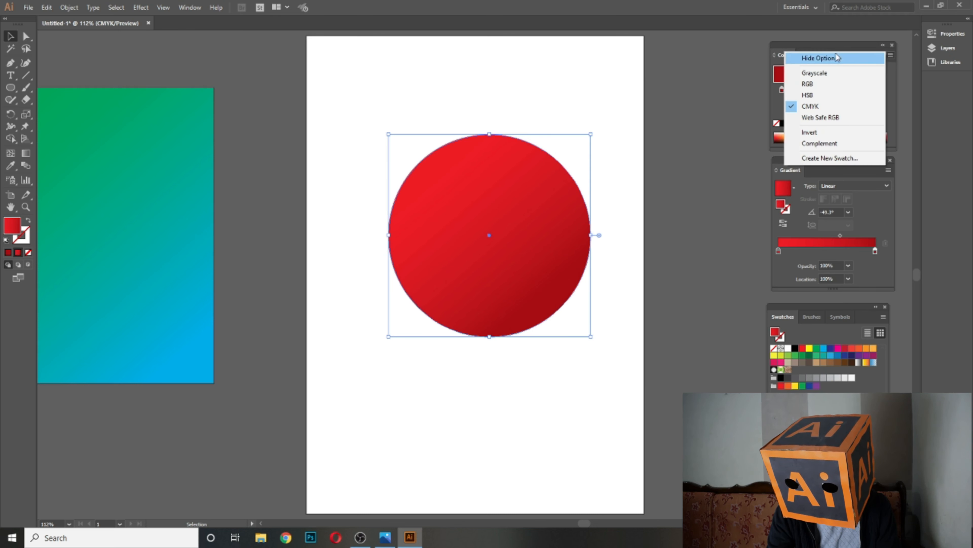
pyautogui.click(808, 96)
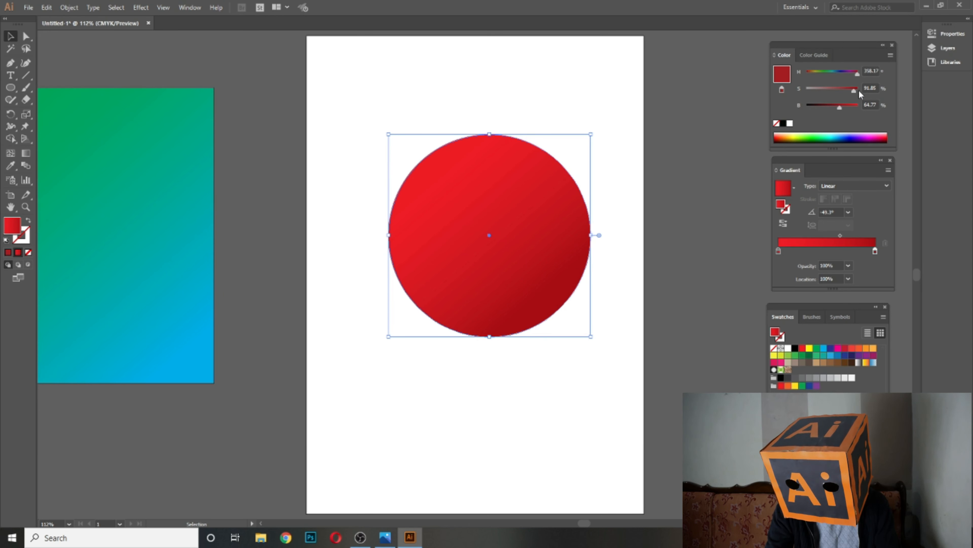
pyautogui.moveTo(839, 109); pyautogui.dragTo(861, 107)
# Darken the circle gradient's start stop to 55% brightness, keeping only the two end stops
pyautogui.click(784, 250)
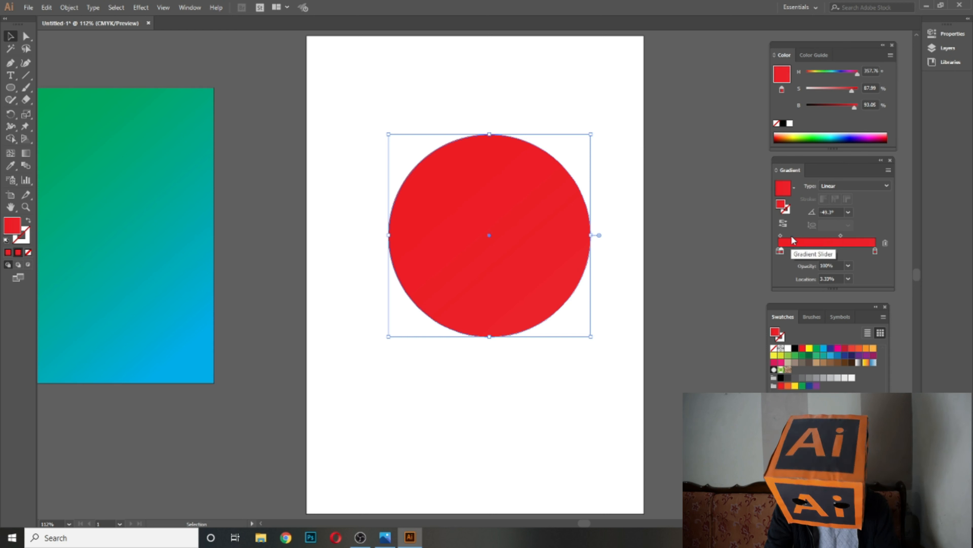
pyautogui.moveTo(778, 254); pyautogui.dragTo(778, 254)
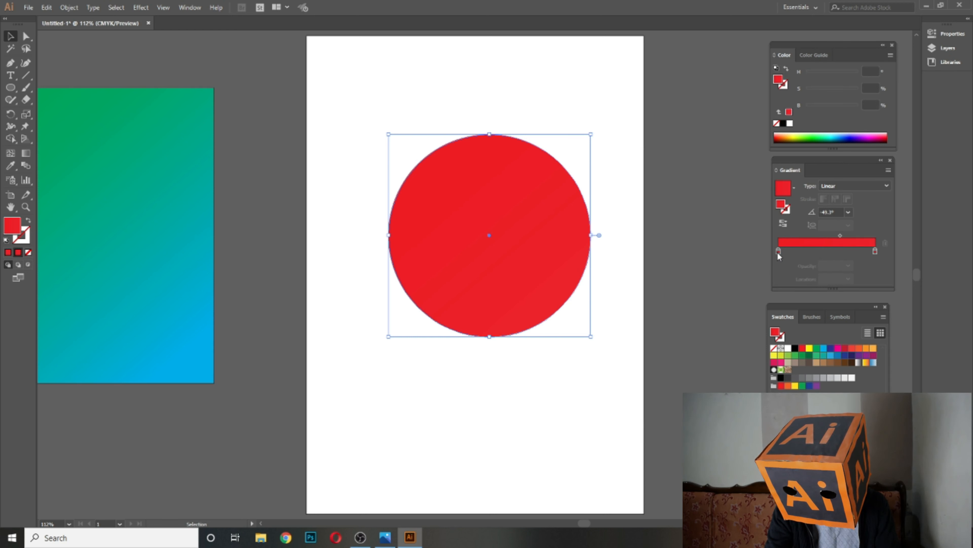
pyautogui.moveTo(853, 106); pyautogui.dragTo(834, 107)
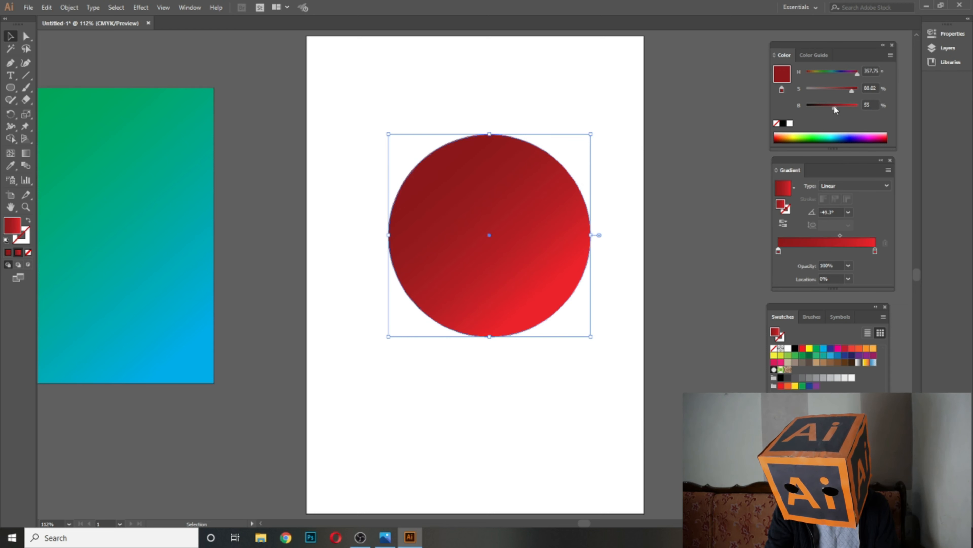
# Turn the circle's gradient into a reversed radial gradient whose dark red stop has 28% brightness
pyautogui.click(845, 185)
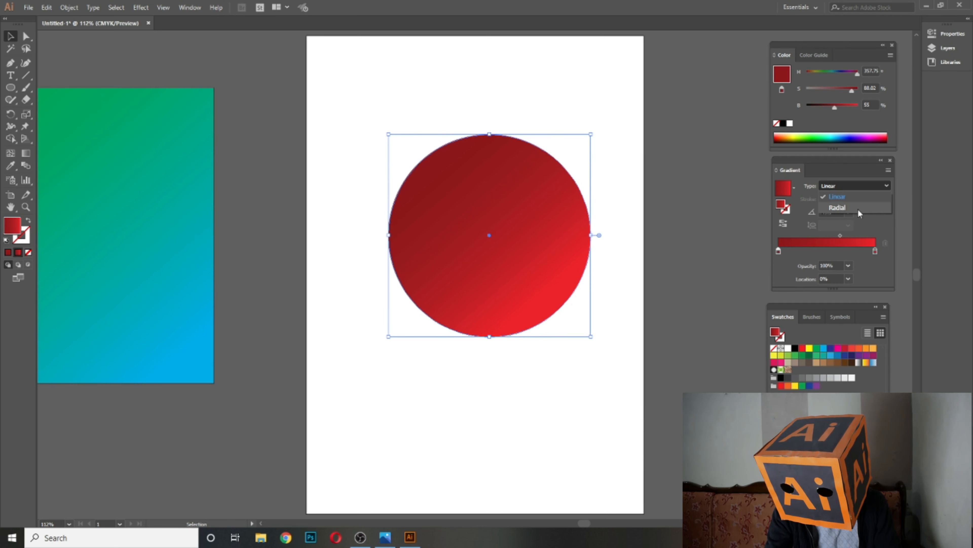
pyautogui.click(837, 207)
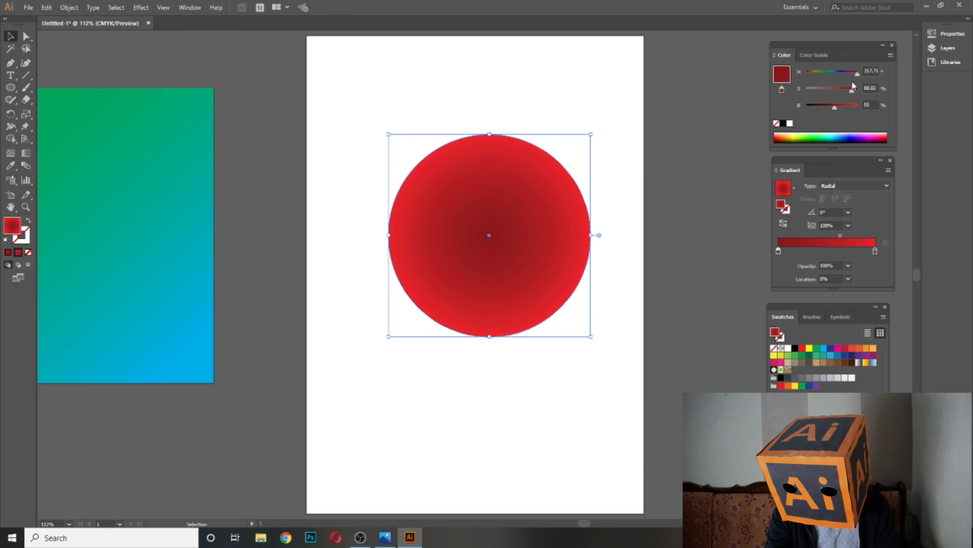
pyautogui.moveTo(837, 106); pyautogui.dragTo(822, 105)
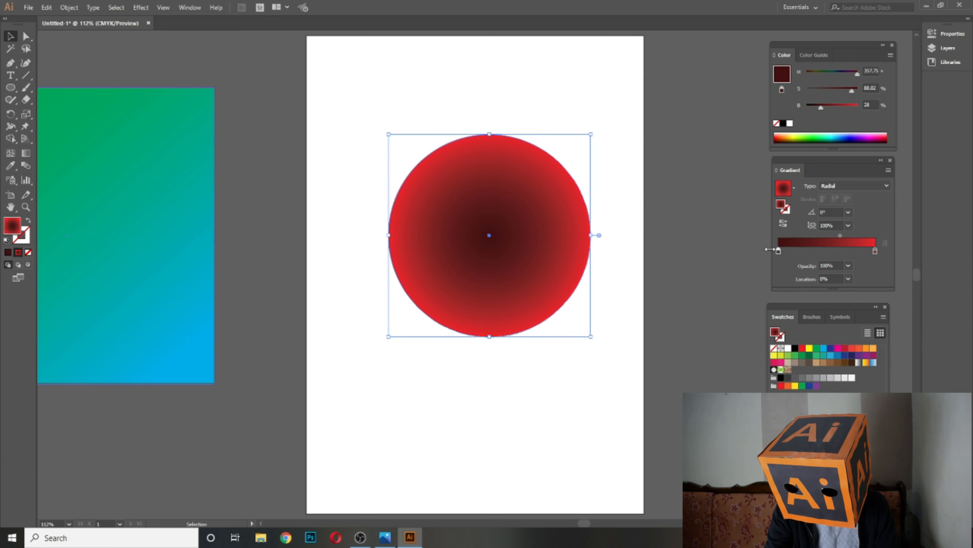
pyautogui.click(784, 225)
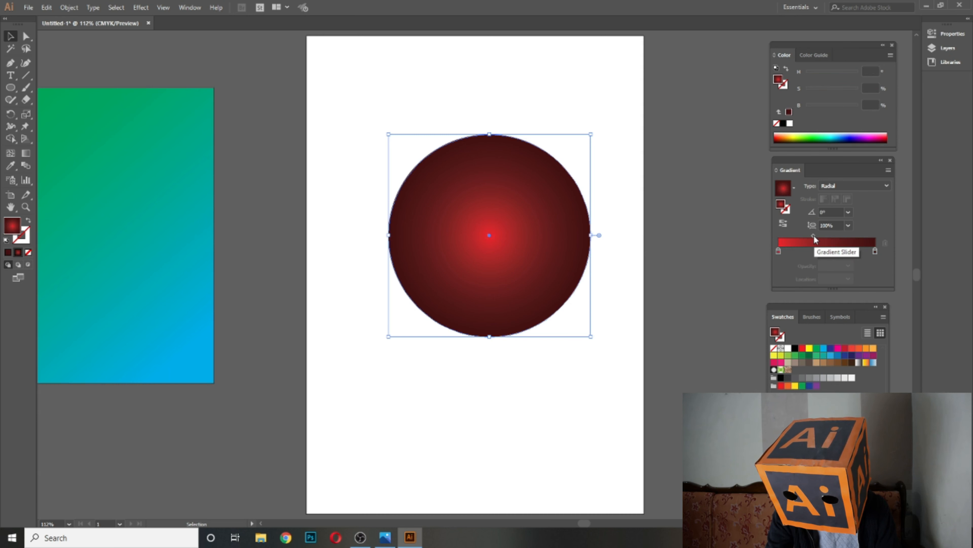
# With the Gradient tool, shrink the radial gradient and move its centre towards the circle's upper left
pyautogui.click(25, 154)
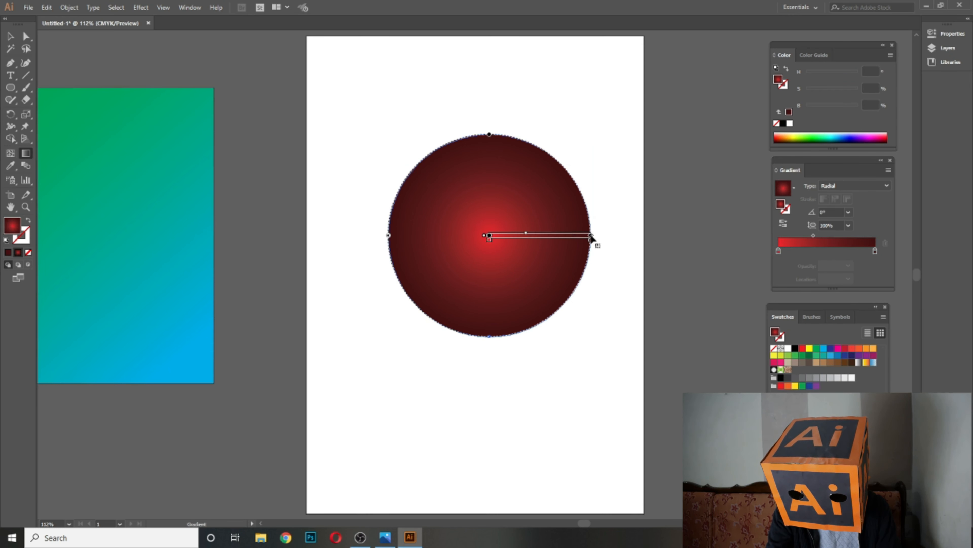
pyautogui.moveTo(587, 218)
pyautogui.mouseDown()
pyautogui.moveTo(532, 163)
pyautogui.moveTo(489, 181)
pyautogui.mouseUp()
pyautogui.moveTo(490, 234); pyautogui.dragTo(463, 202)
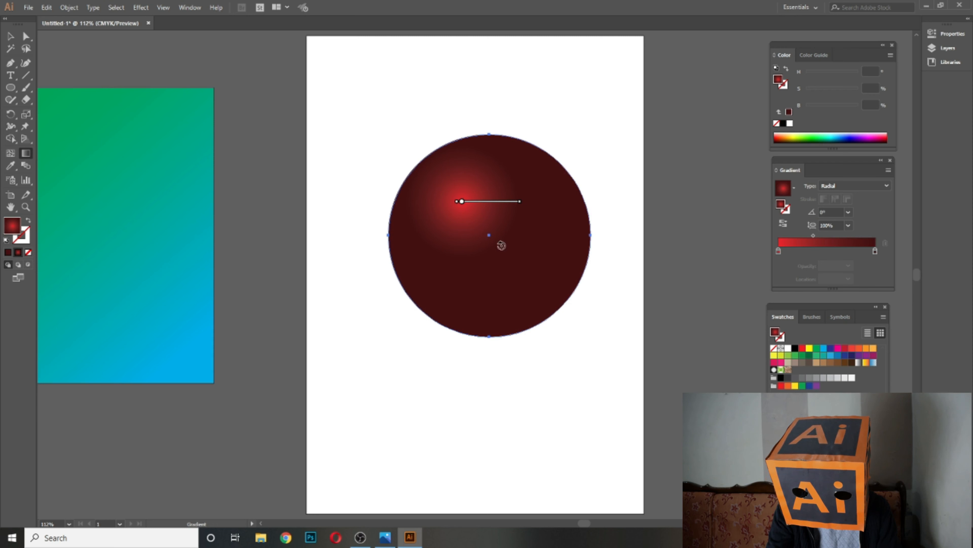
# Rotate the radial gradient to about 26°, extend it to the circle's upper right edge, and nudge its centre slightly down and right
pyautogui.moveTo(530, 252); pyautogui.dragTo(533, 220)
pyautogui.moveTo(515, 176); pyautogui.dragTo(561, 153)
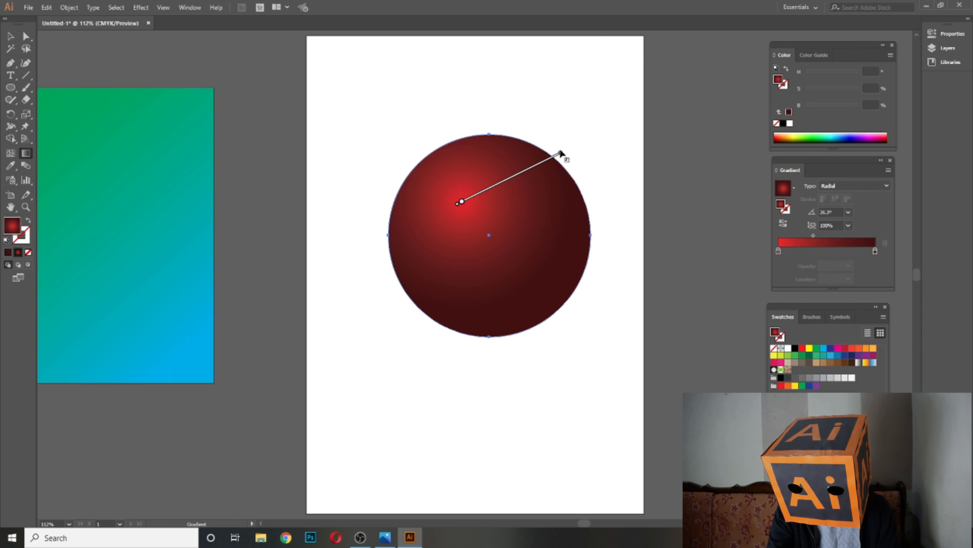
pyautogui.moveTo(463, 204)
pyautogui.moveTo(463, 205); pyautogui.dragTo(465, 206)
pyautogui.click(11, 36)
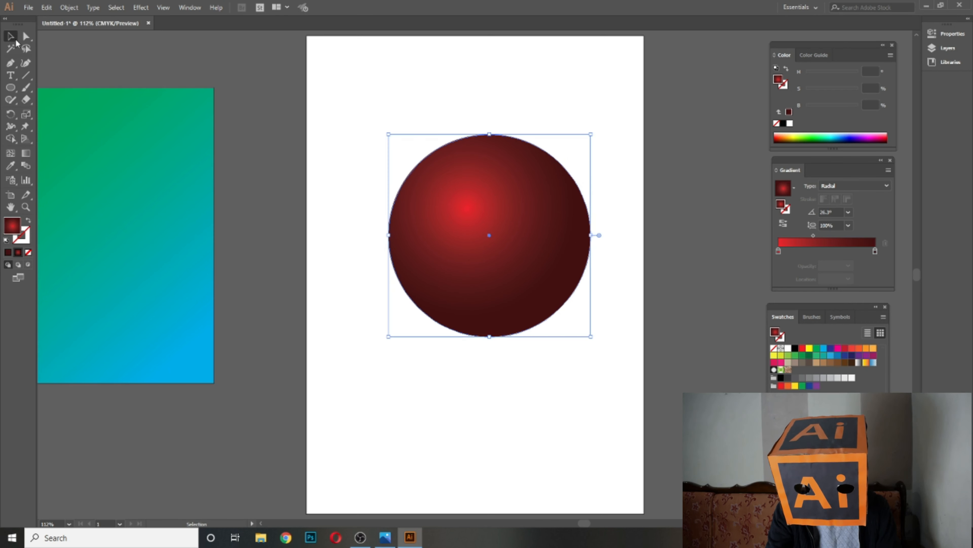
# Set the brightness of the radial gradient's outer dark red stop to 41%
pyautogui.click(875, 250)
pyautogui.moveTo(821, 106); pyautogui.dragTo(827, 107)
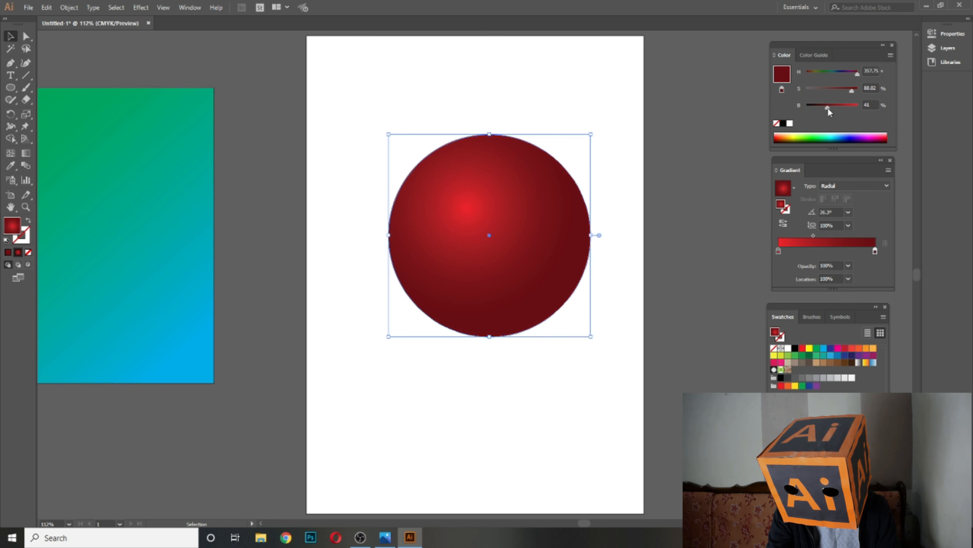
# Move the gradient's bright red stop to a location of 20.51% and add another red stop at 0%
pyautogui.moveTo(780, 250); pyautogui.dragTo(799, 250)
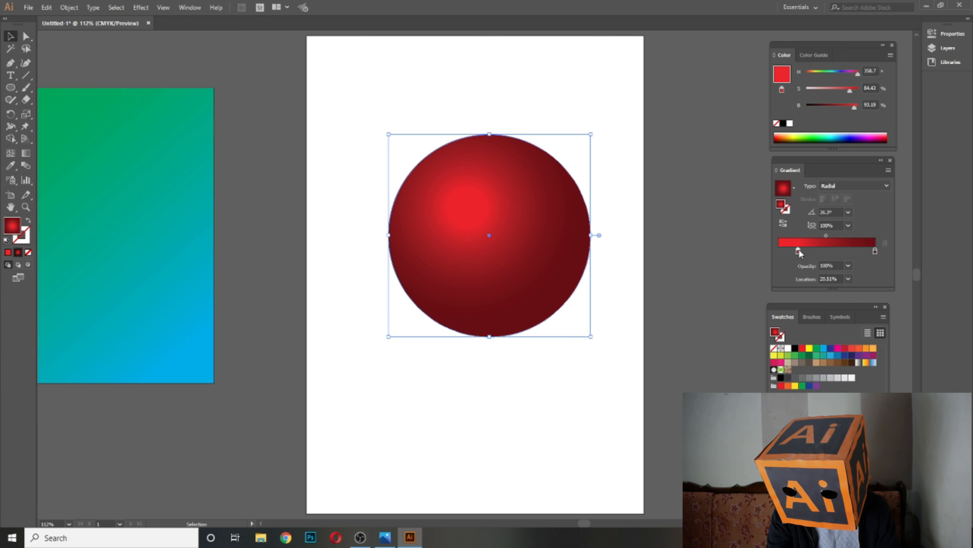
pyautogui.click(782, 250)
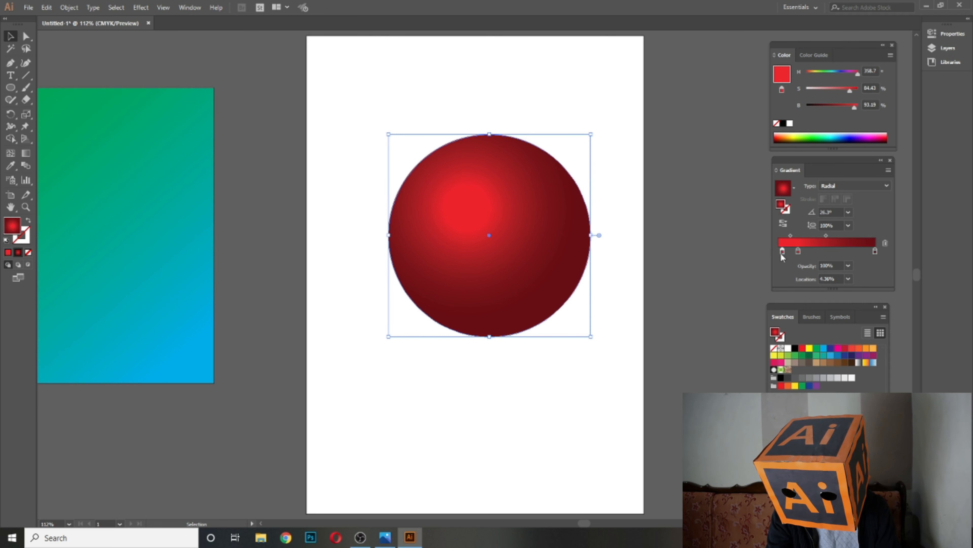
pyautogui.moveTo(783, 251); pyautogui.dragTo(777, 252)
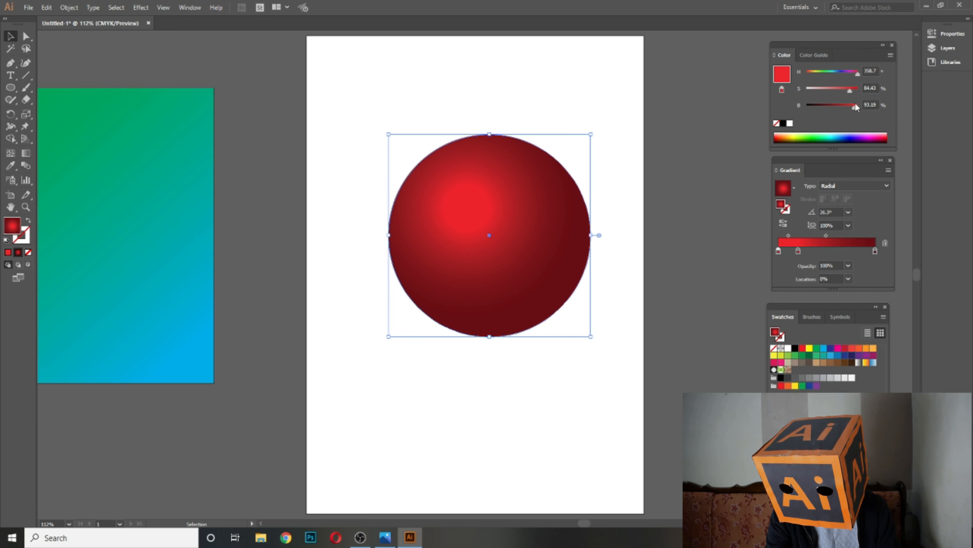
# Set the radial gradient's 0% stop to 16% saturation and 100% brightness for a pale pink highlight
pyautogui.moveTo(854, 108); pyautogui.dragTo(815, 89)
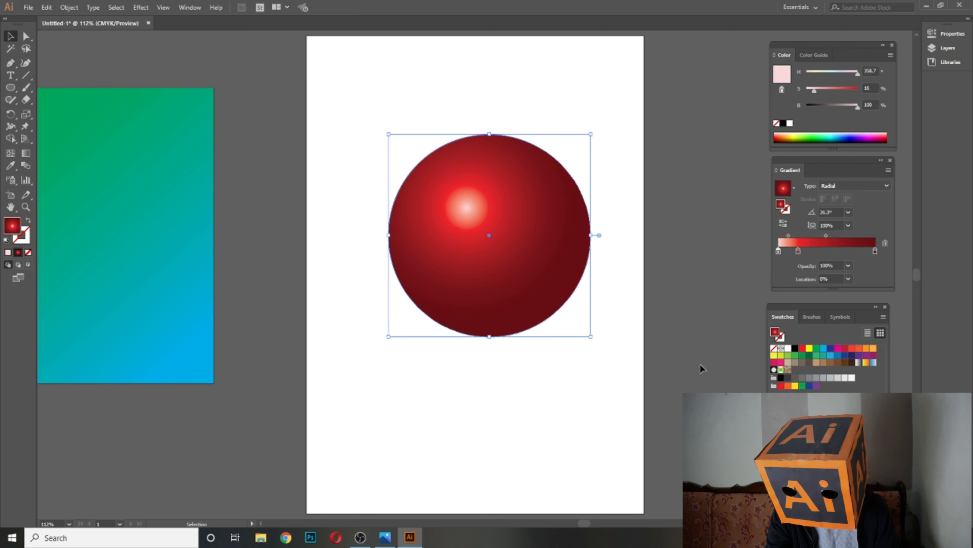
# With the Gradient tool, enlarge the circle's radial gradient slightly and shift its centre slightly upwards, keeping the highlight in the upper left
pyautogui.click(26, 153)
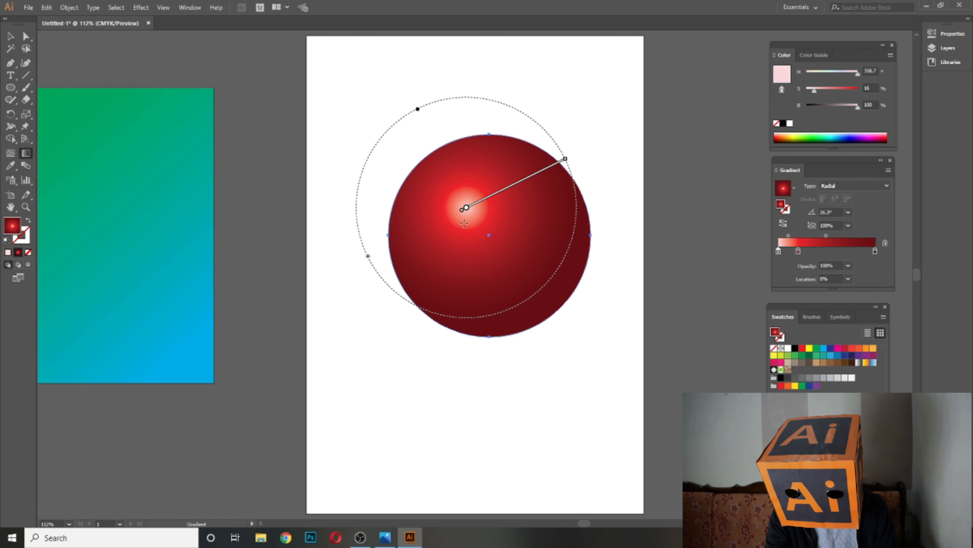
pyautogui.moveTo(465, 209)
pyautogui.moveTo(465, 209); pyautogui.dragTo(446, 216)
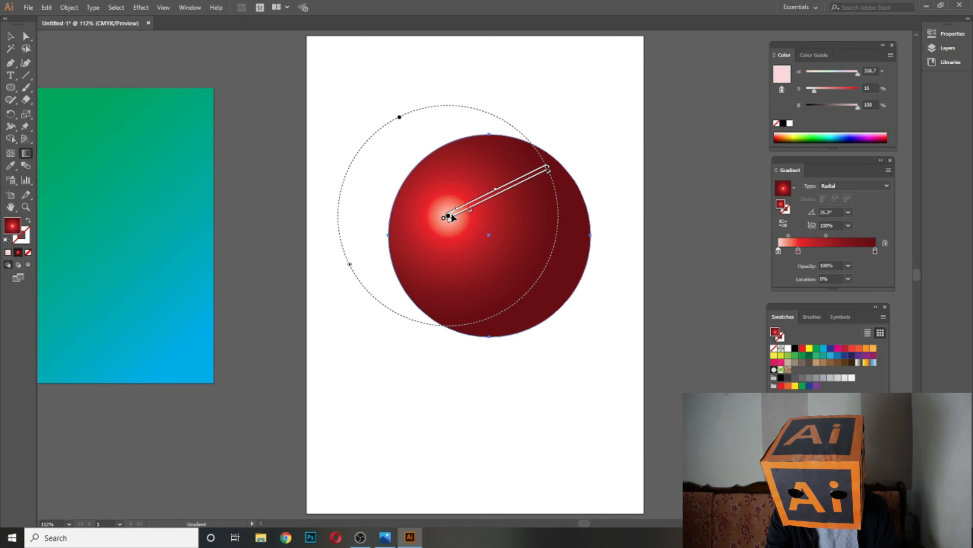
pyautogui.hotkey('ctrl', 'z')
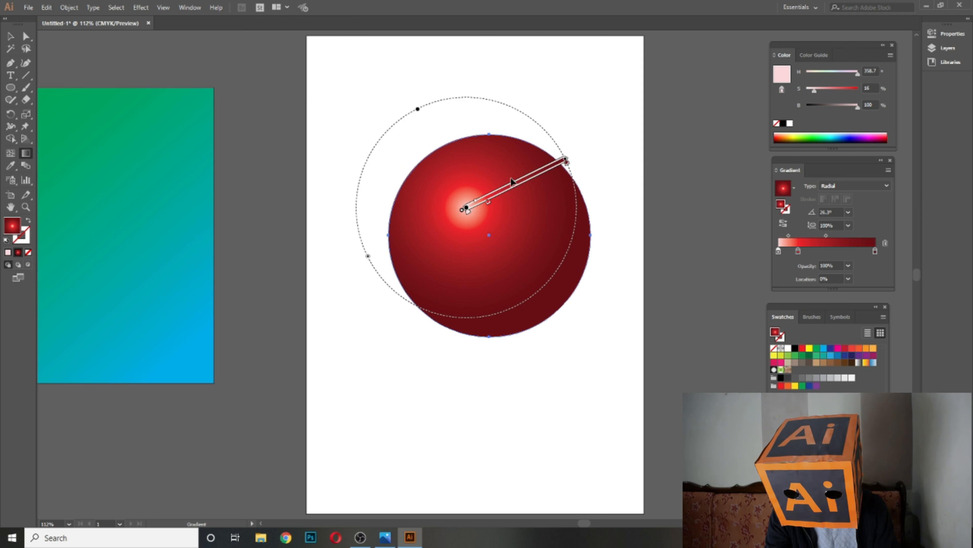
pyautogui.moveTo(567, 157)
pyautogui.mouseDown()
pyautogui.moveTo(529, 175)
pyautogui.moveTo(542, 170)
pyautogui.mouseUp()
pyautogui.moveTo(544, 167); pyautogui.dragTo(590, 144)
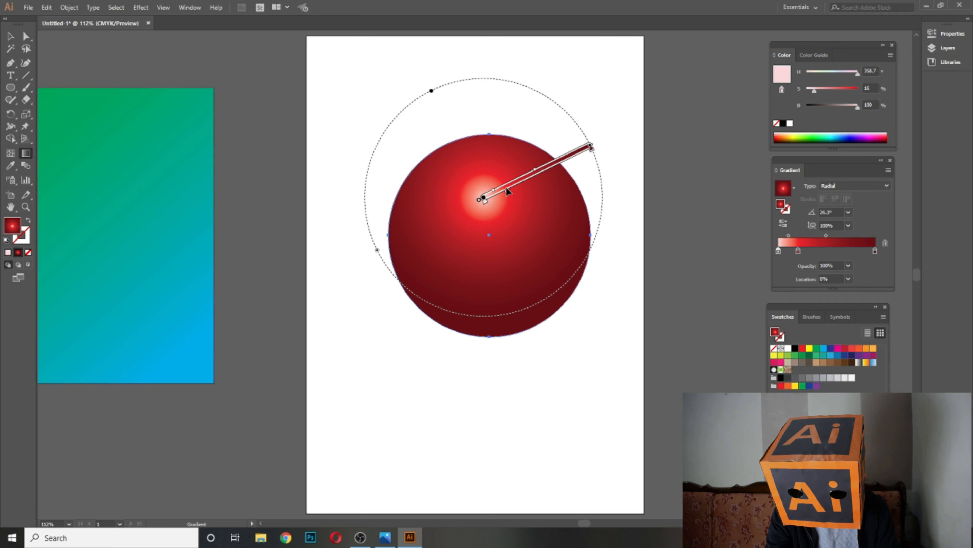
pyautogui.moveTo(484, 198); pyautogui.dragTo(467, 198)
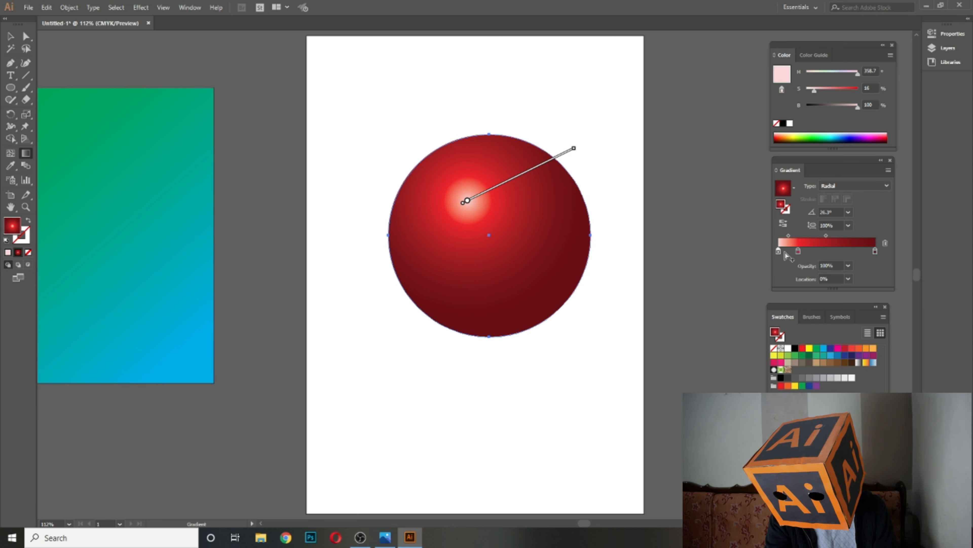
# Move the gradient's bright red stop to 31.79%, set the midpoint between the pale and red stops to 28.79%, and deselect the circle
pyautogui.moveTo(799, 251); pyautogui.dragTo(801, 252)
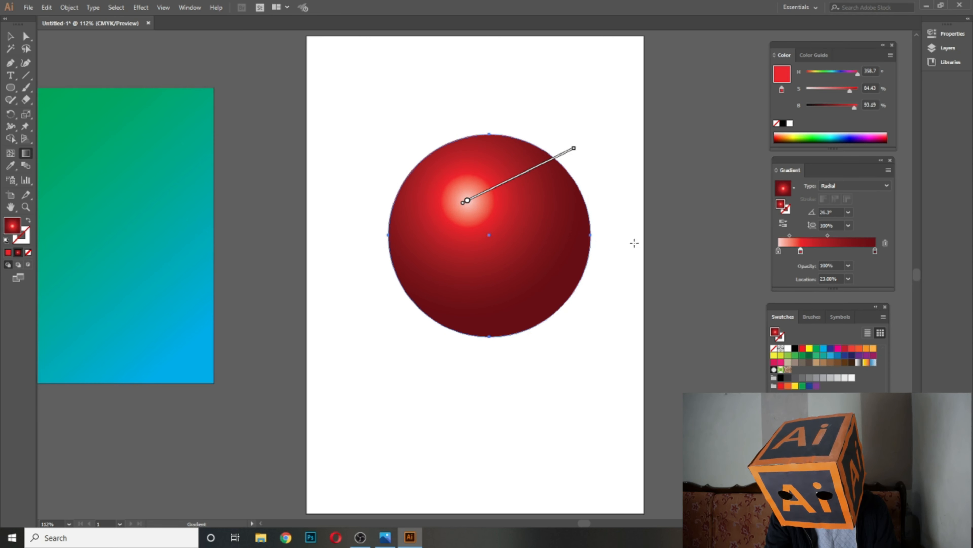
pyautogui.click(10, 35)
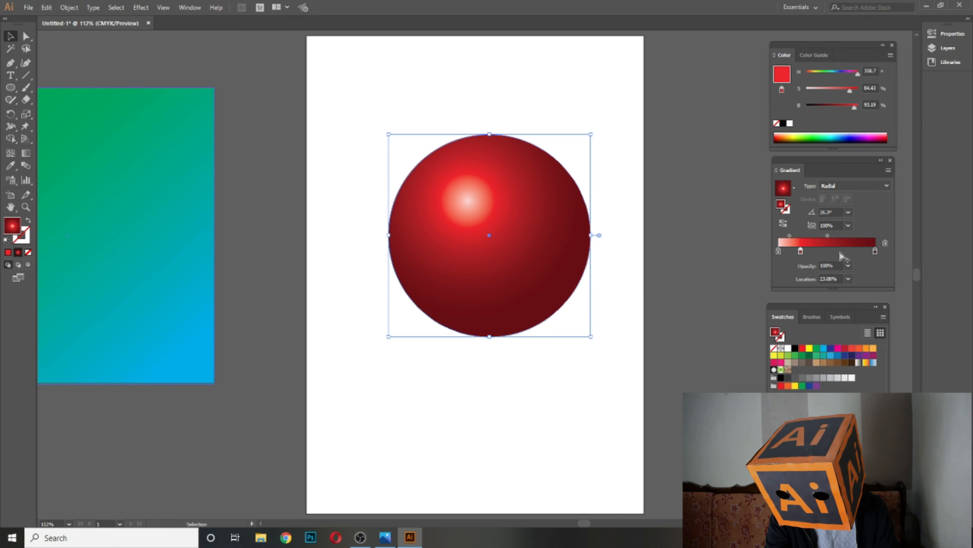
pyautogui.moveTo(801, 251); pyautogui.dragTo(812, 251)
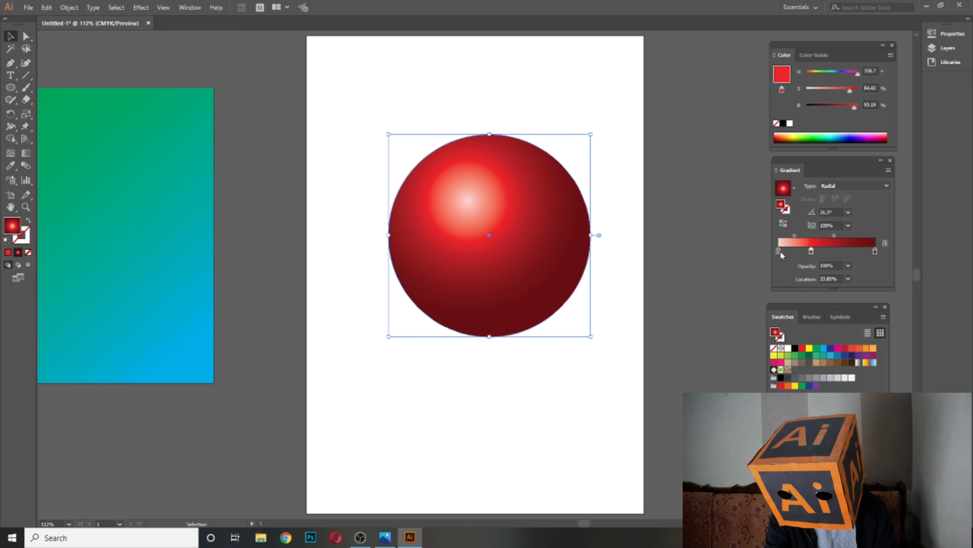
pyautogui.click(794, 235)
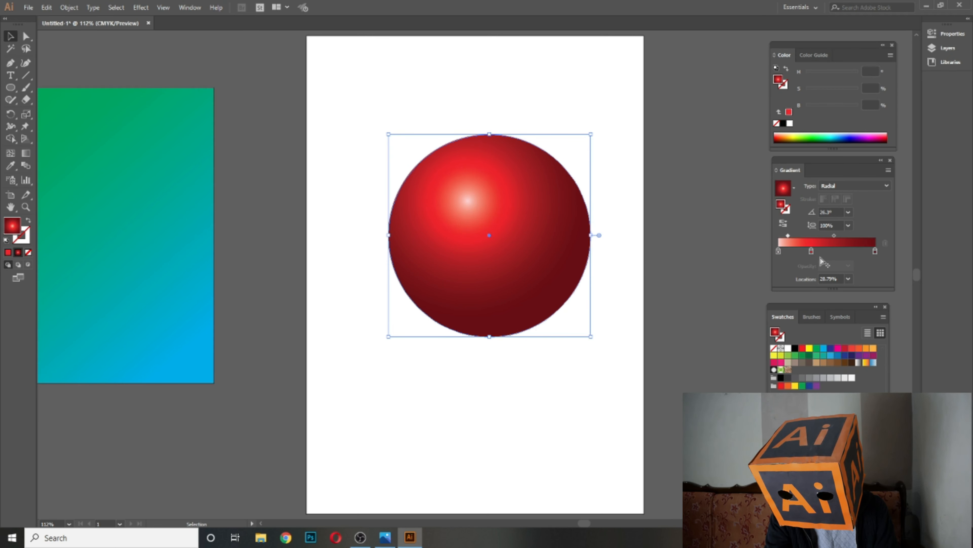
pyautogui.moveTo(812, 251); pyautogui.dragTo(810, 251)
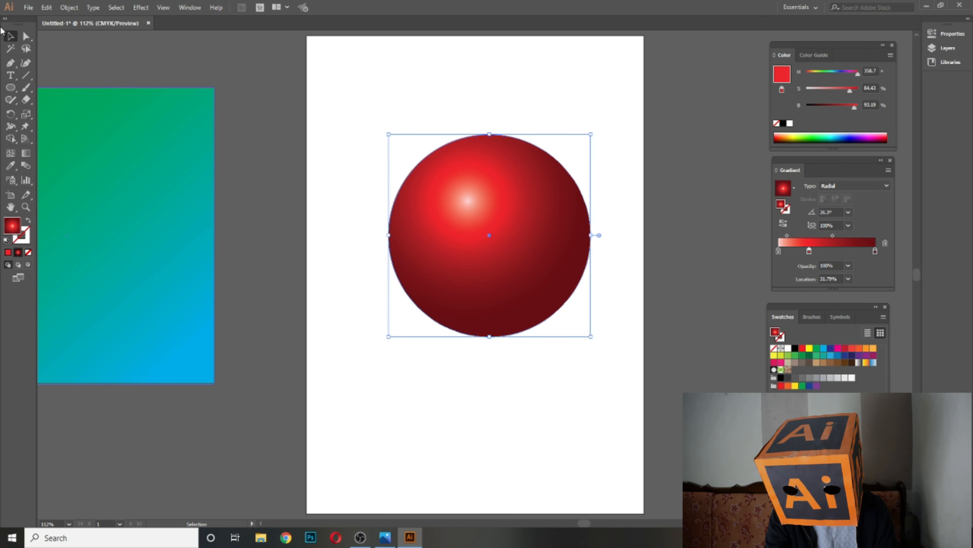
pyautogui.click(347, 111)
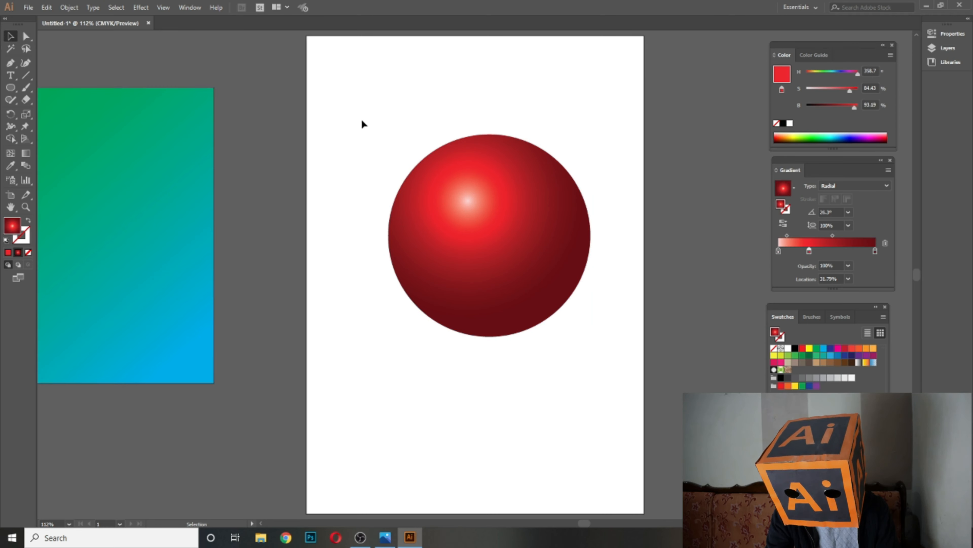
# Examine the sphere's highlight and the smoothness of its gradient transitions up close
pyautogui.hotkey('ctrl', '+')
pyautogui.hotkey('ctrl', '+')
pyautogui.hotkey('ctrl', '+')
pyautogui.scroll(2, 477, 207)
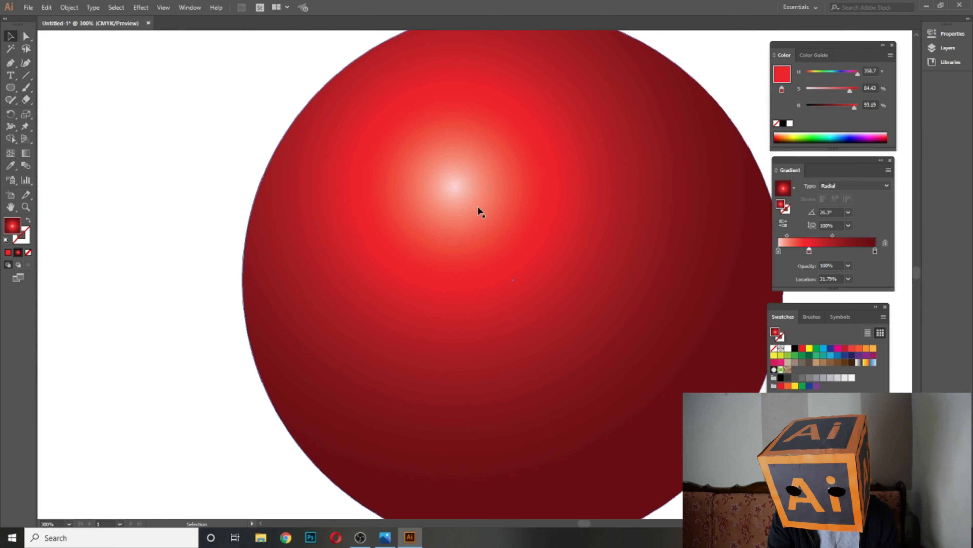
pyautogui.hotkey('ctrl', '+')
pyautogui.hotkey('ctrl', '+')
pyautogui.scroll(2, 510, 228)
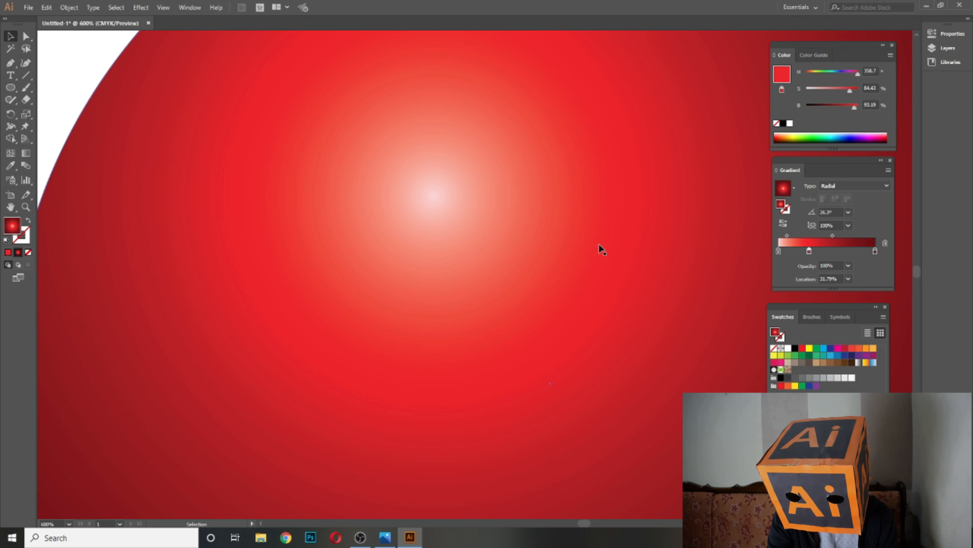
pyautogui.hotkey('ctrl', '0')
# Move the red sphere off the artboard to the empty canvas on its right and deselect it
pyautogui.click(484, 334)
pyautogui.hotkey('ctrl', '-')
pyautogui.hotkey('ctrl', '-')
pyautogui.hotkey('ctrl', '-')
pyautogui.moveTo(475, 312); pyautogui.dragTo(643, 298)
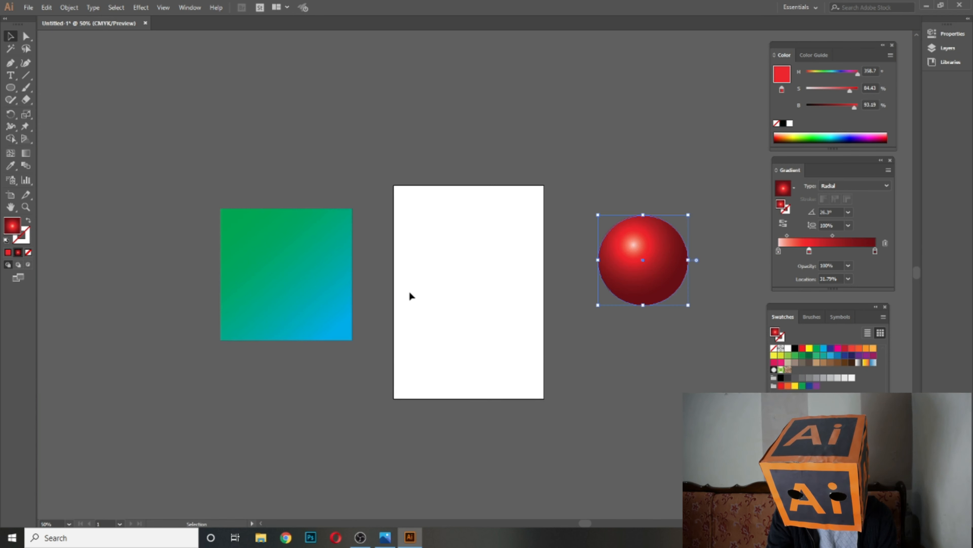
pyautogui.click(410, 296)
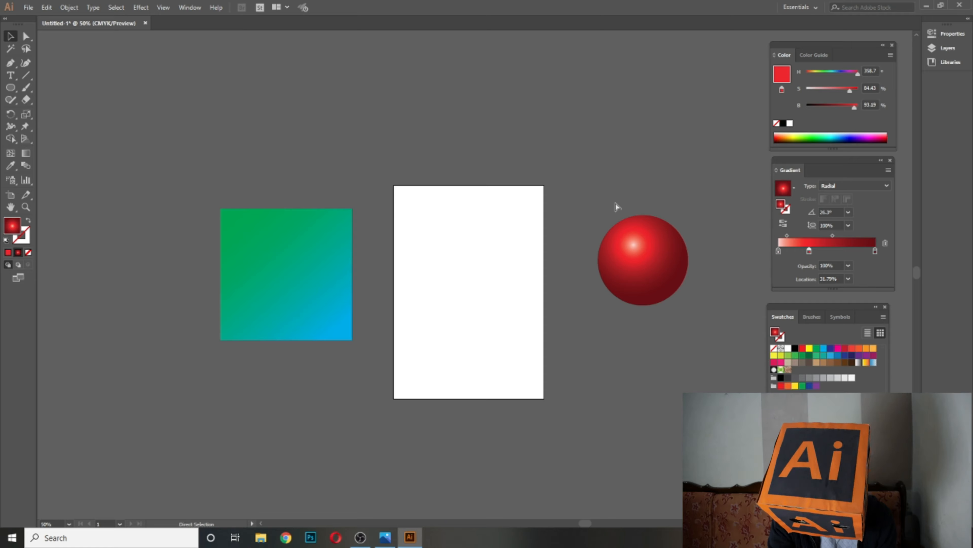
pyautogui.hotkey('ctrl', '=')
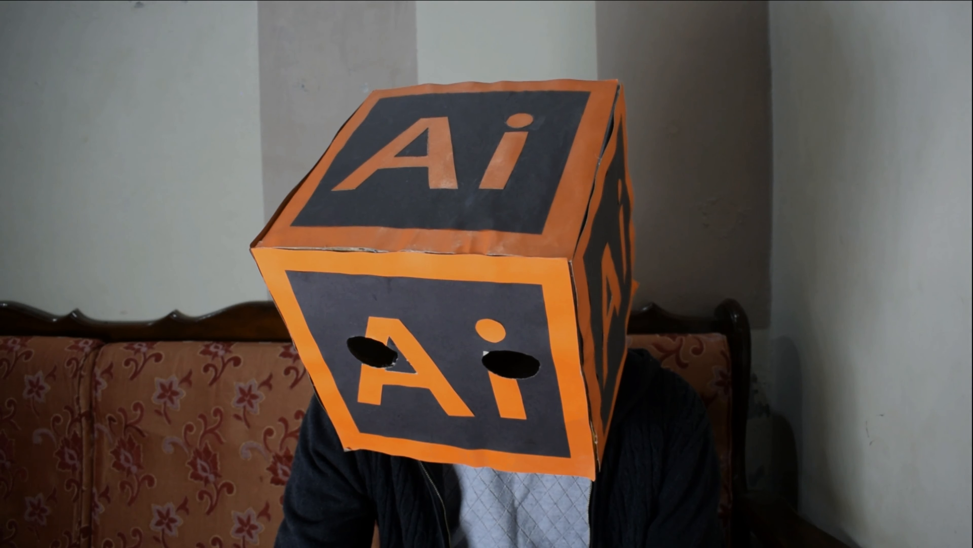